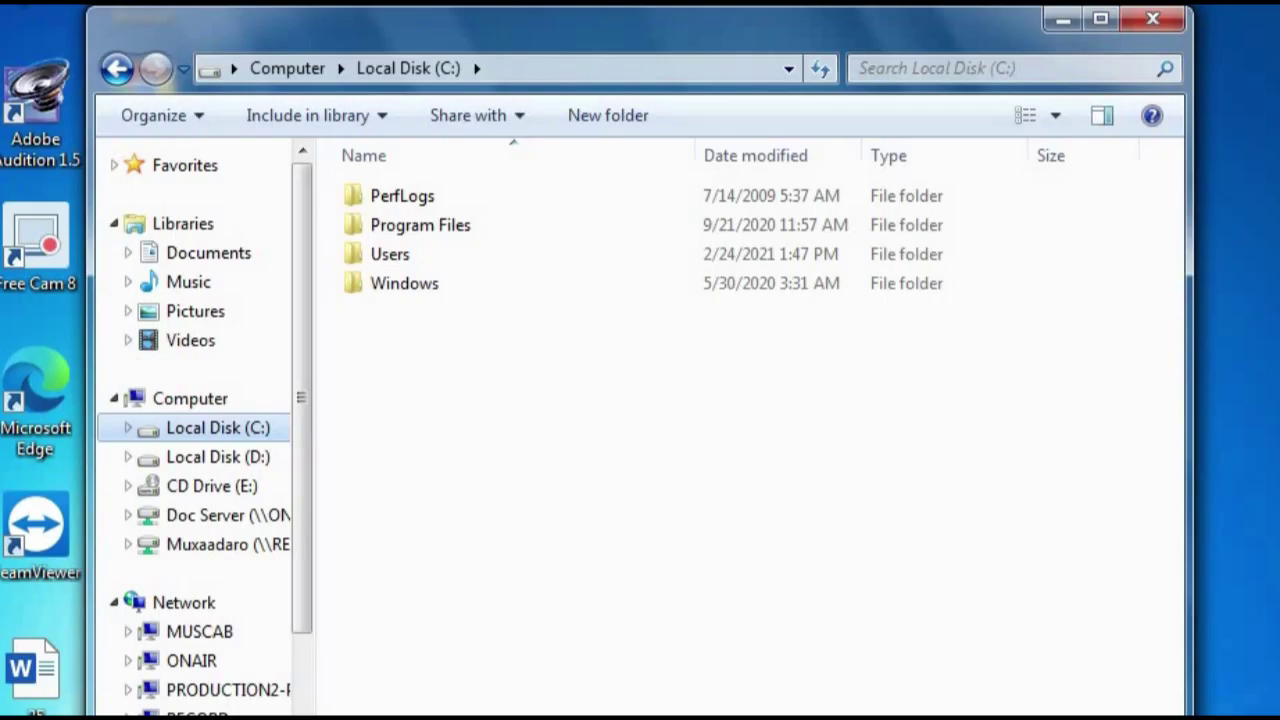
- Open the SoftwareDistribution folder inside the Windows folder on Local Disk (C:)
double_click(404, 283)
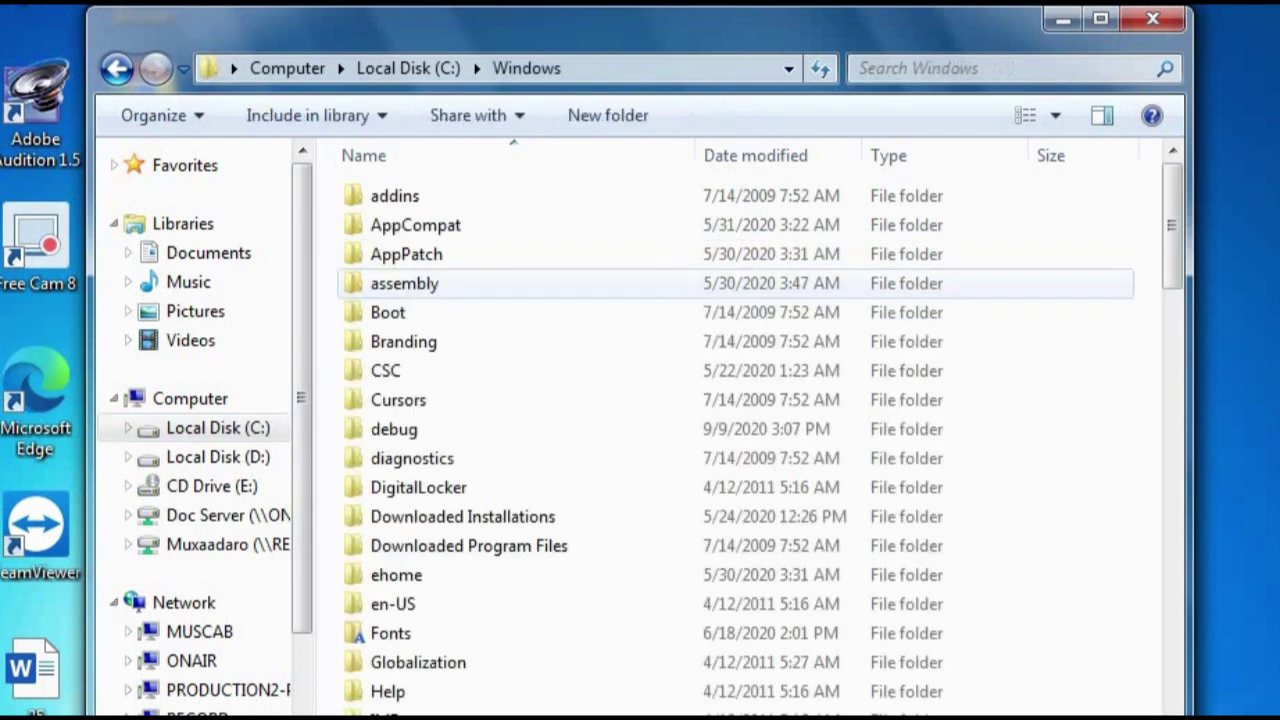
scroll(404, 290, down, 4)
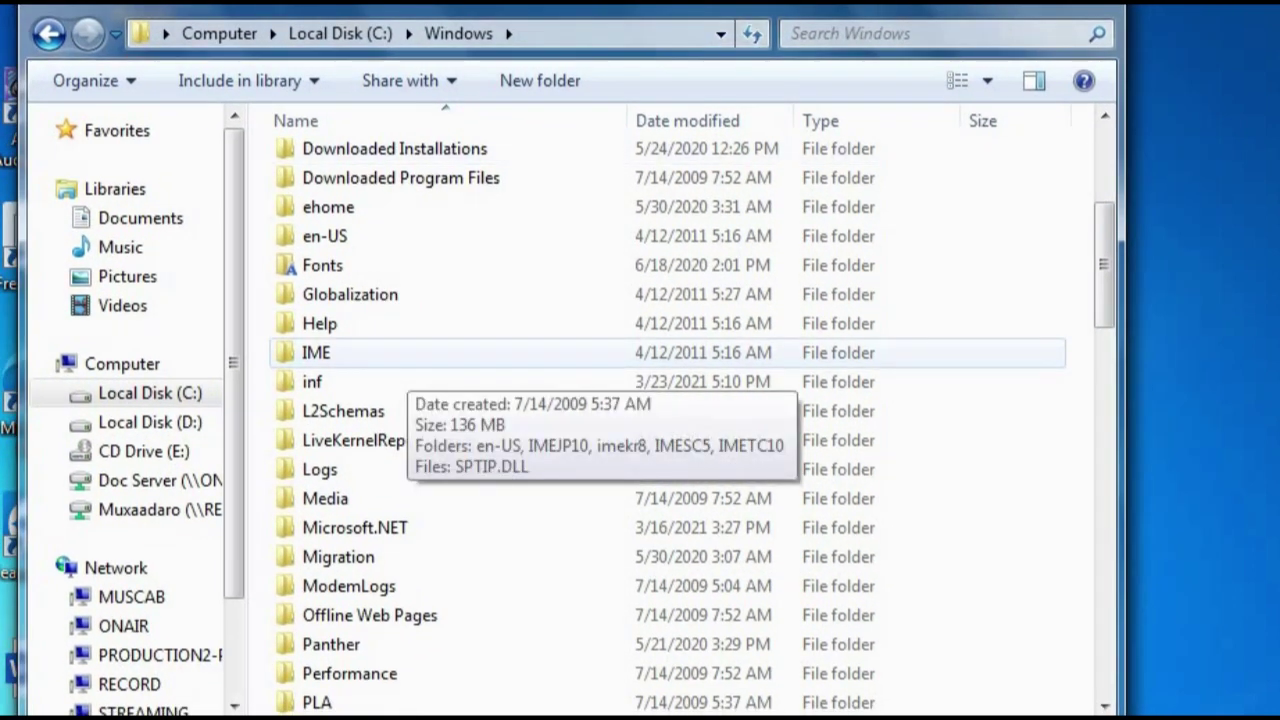
scroll(404, 411, down, 8)
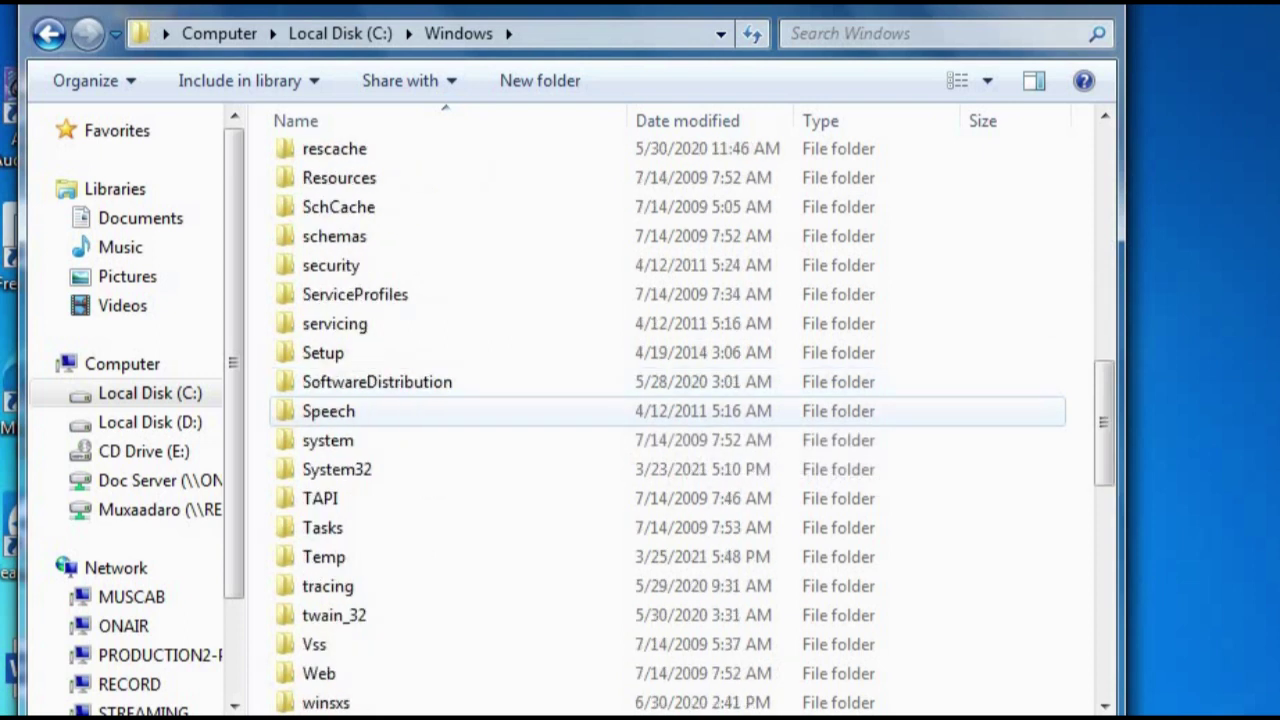
scroll(404, 413, up, 1)
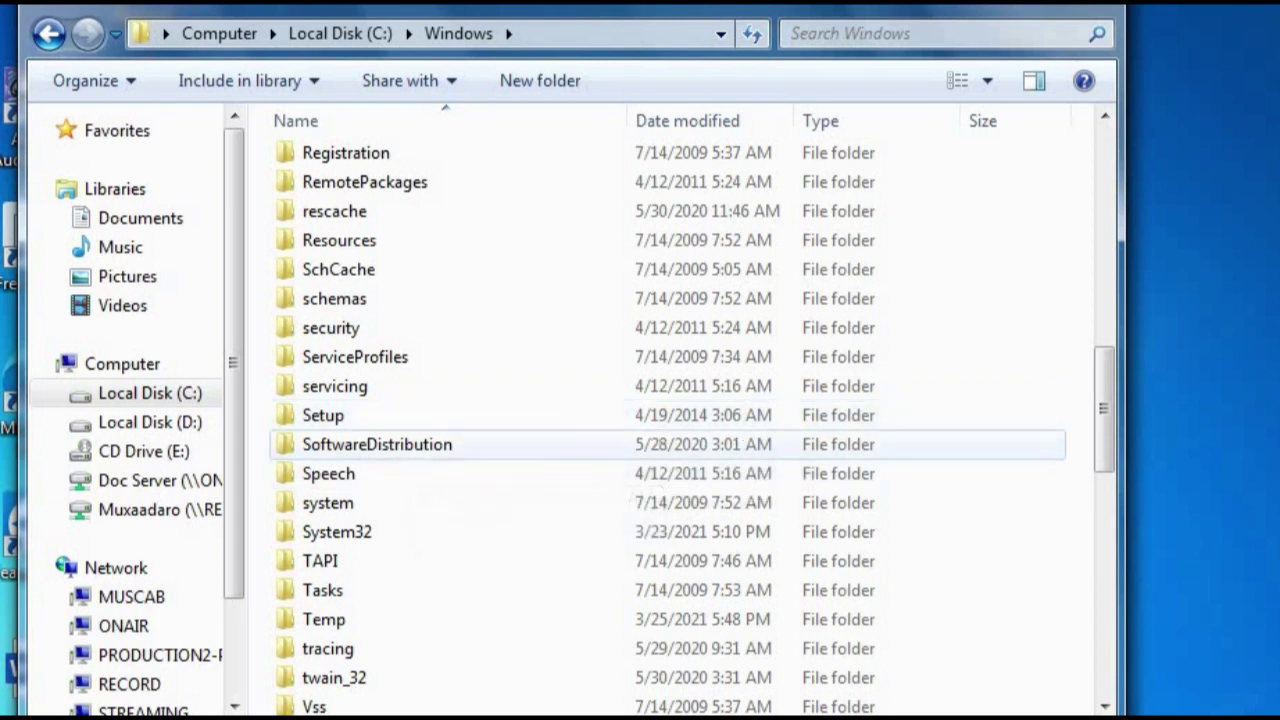
mouse_move(398, 452)
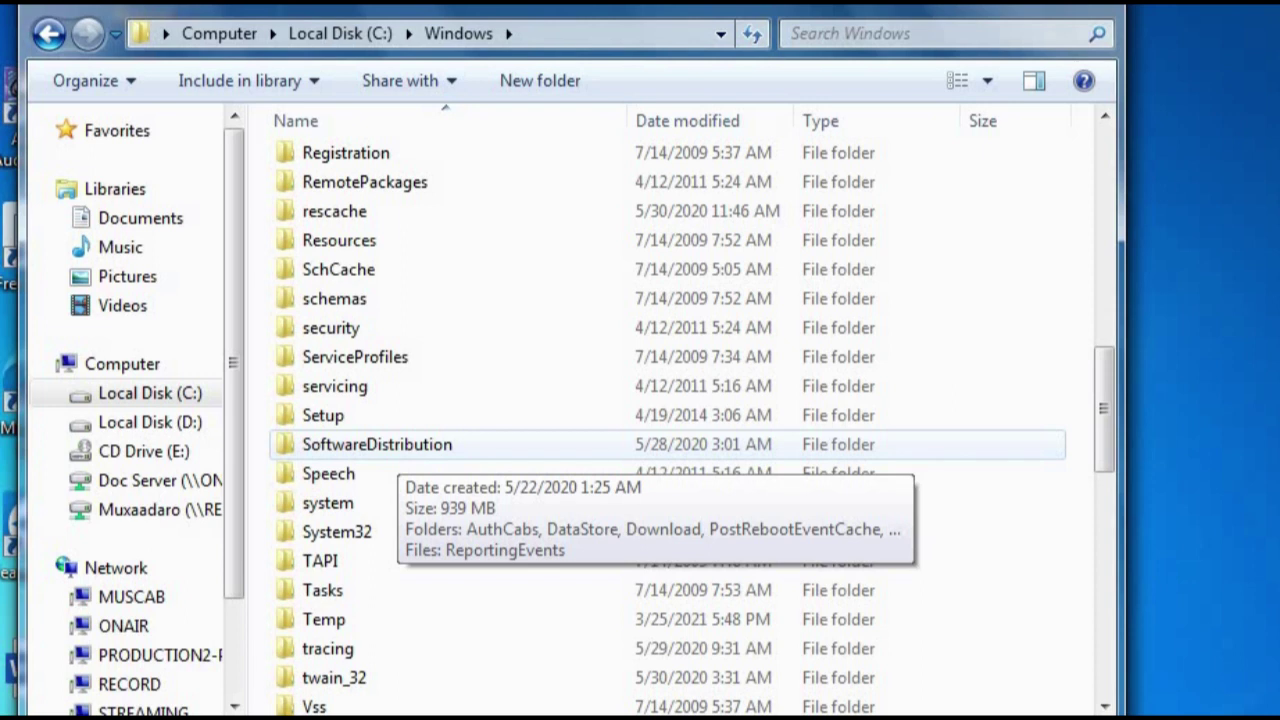
double_click(398, 452)
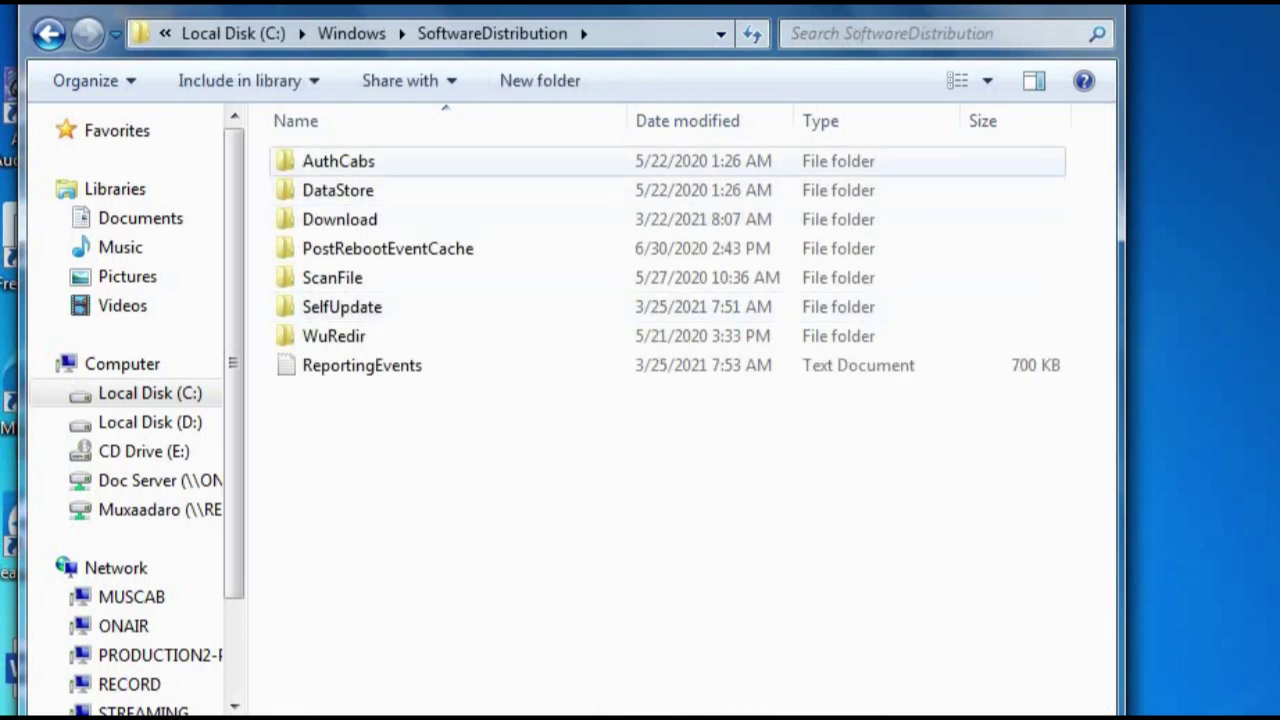
mouse_move(320, 340)
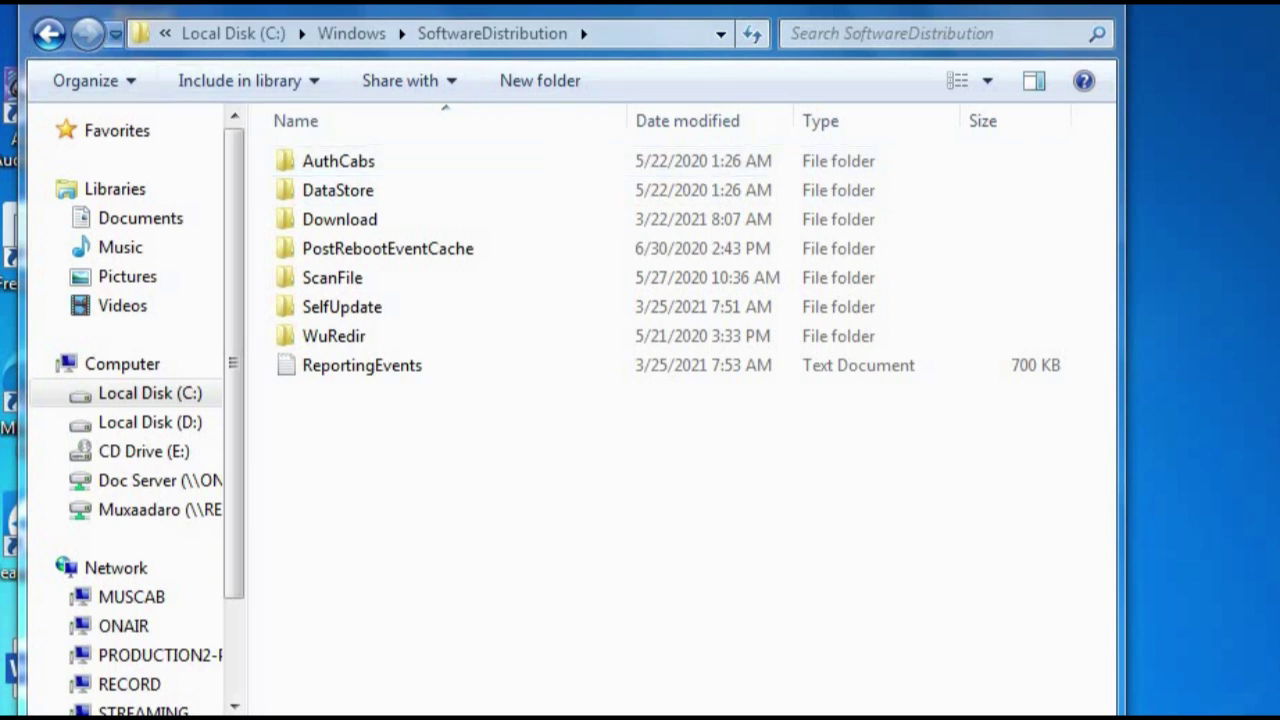
- Return to the Windows folder and check the size of the SoftwareDistribution folder in its properties
click(48, 33)
scroll(500, 440, down, 2)
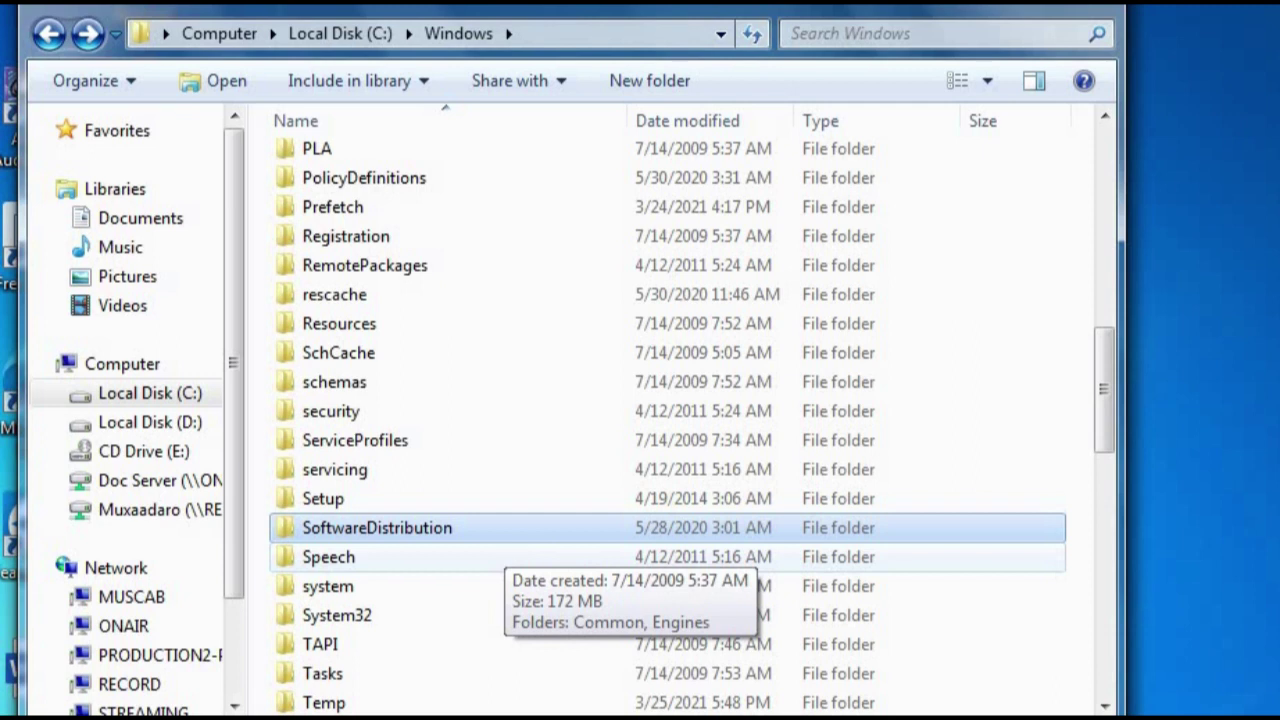
right_click(354, 528)
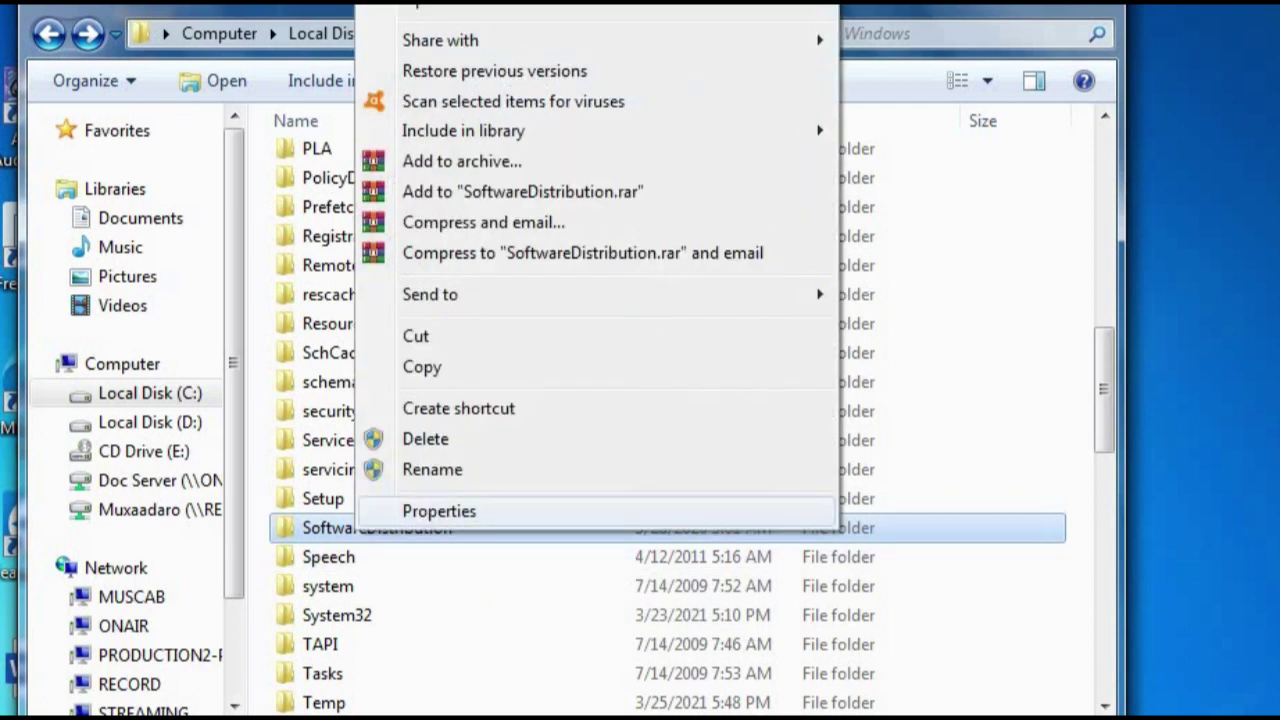
click(400, 511)
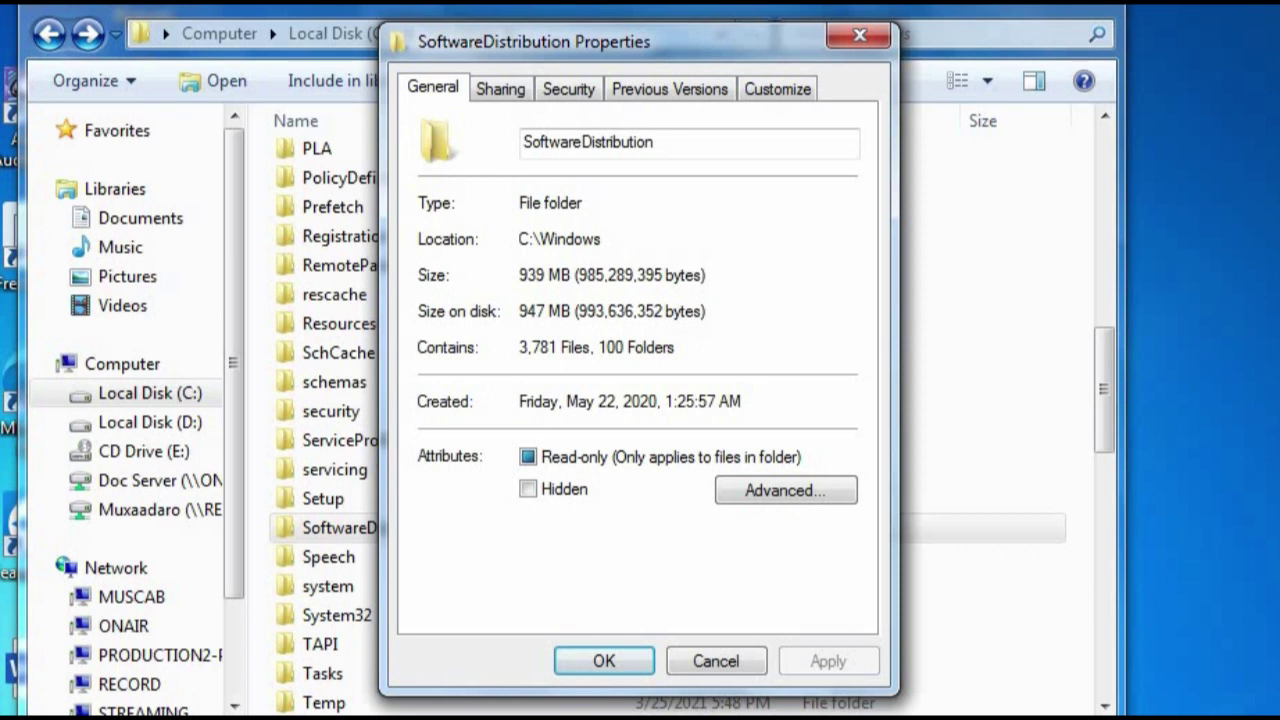
click(614, 664)
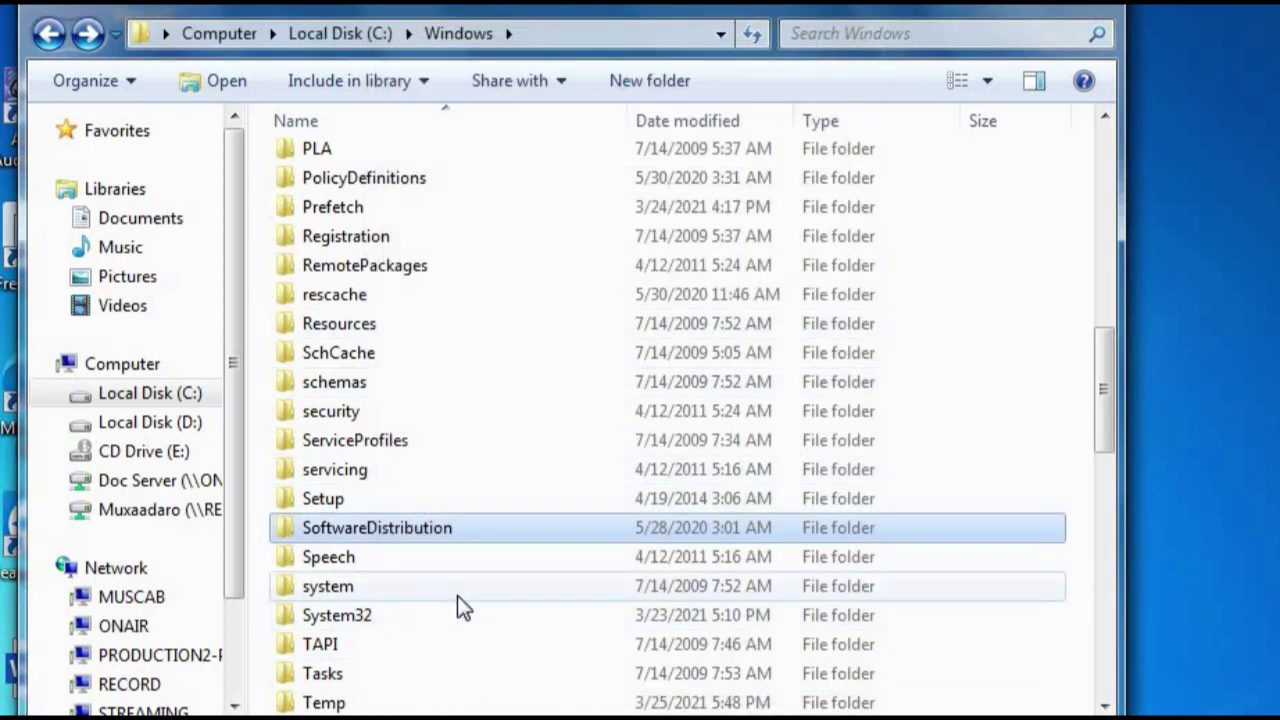
- Reopen the SoftwareDistribution folder and permanently delete everything in it
double_click(358, 530)
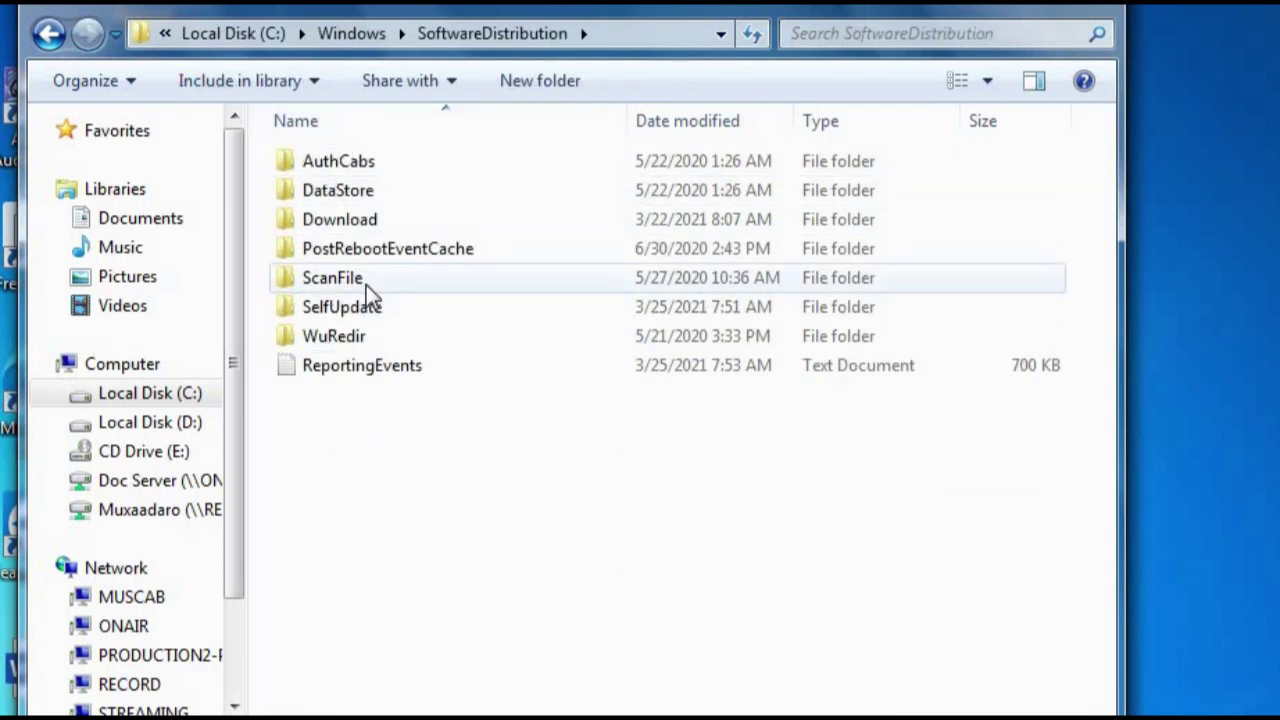
click(346, 155)
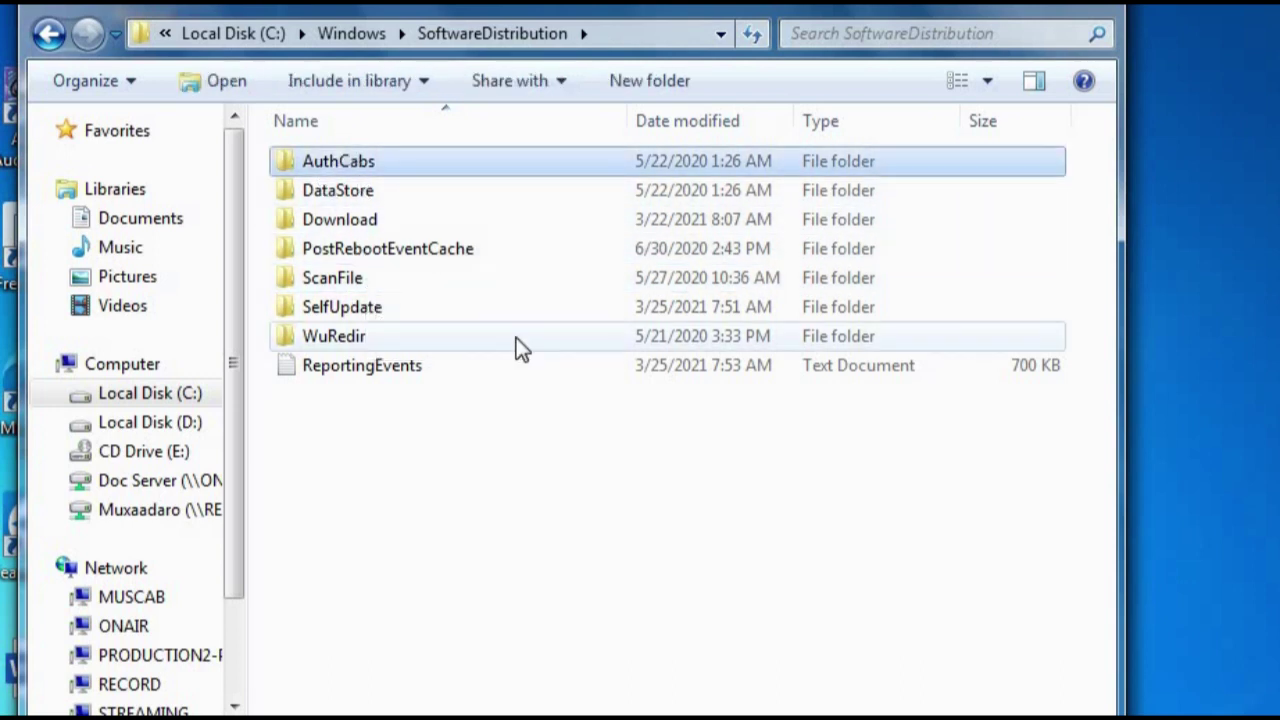
key(ctrl+a)
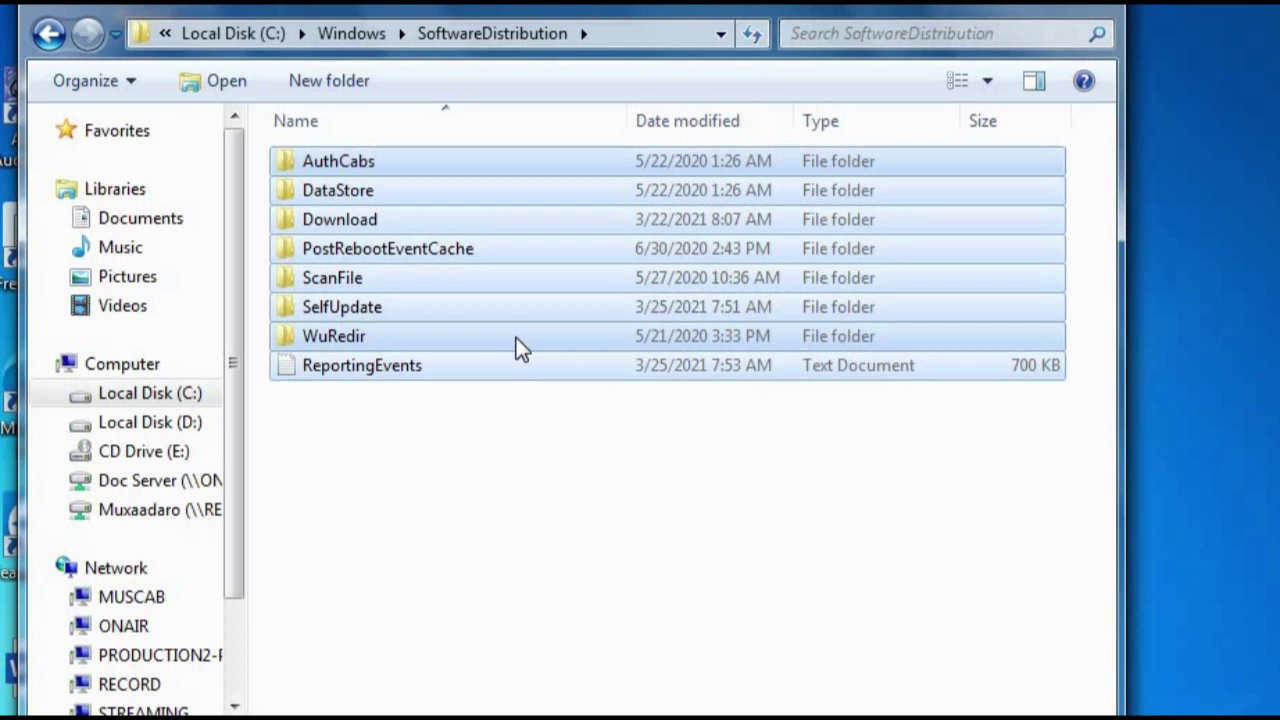
key(shift+Delete)
click(828, 454)
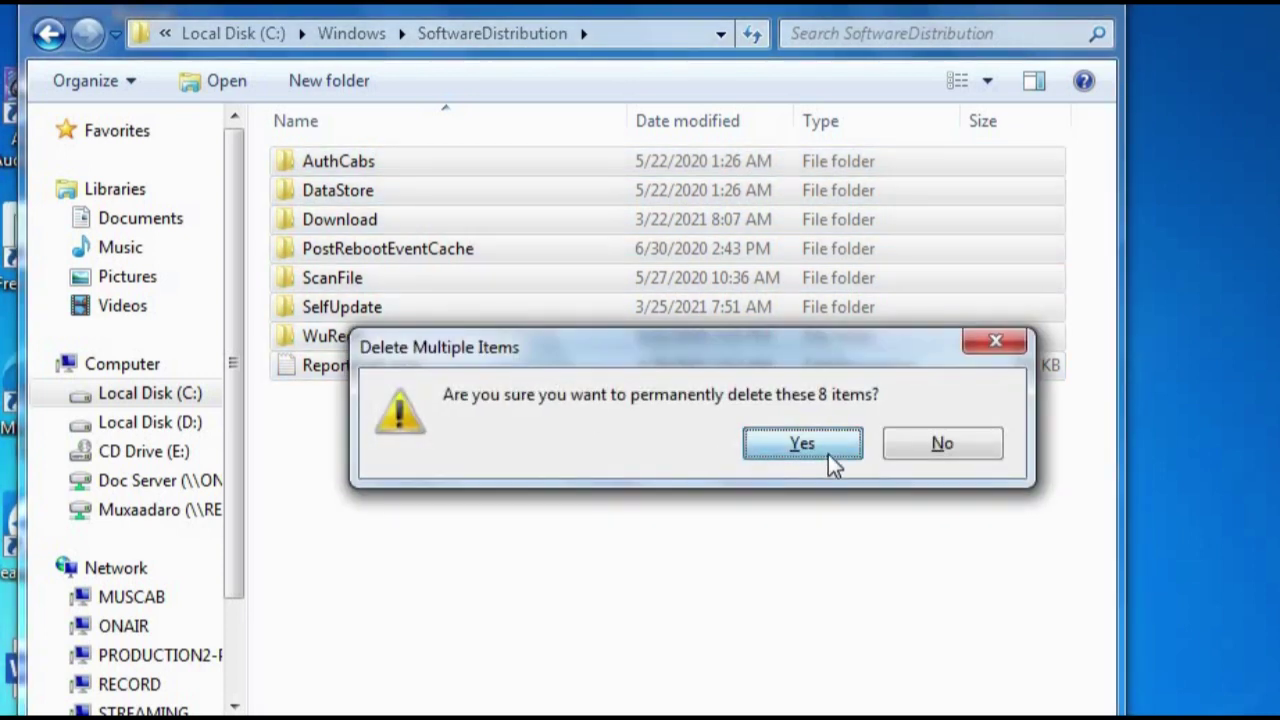
click(655, 520)
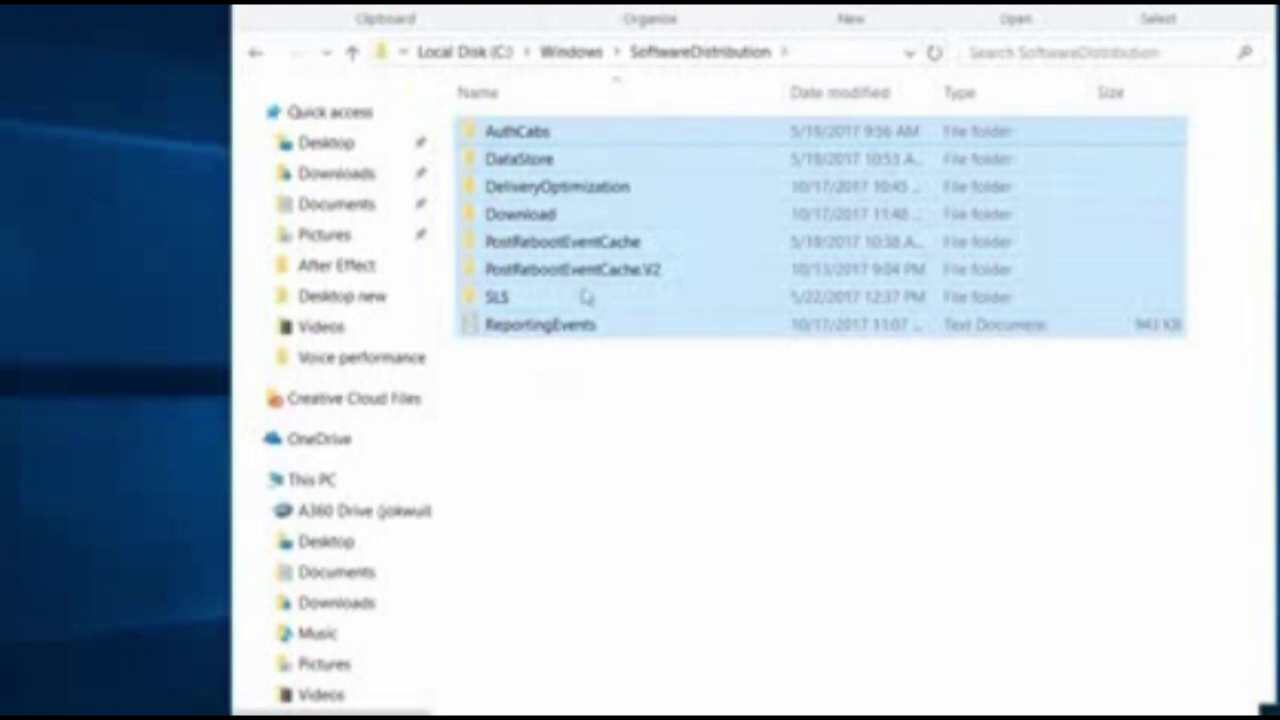
- Delete all selected items in the Windows 10 SoftwareDistribution folder and check the free space of Local Disk (C:) in This PC
key(Delete)
click(570, 370)
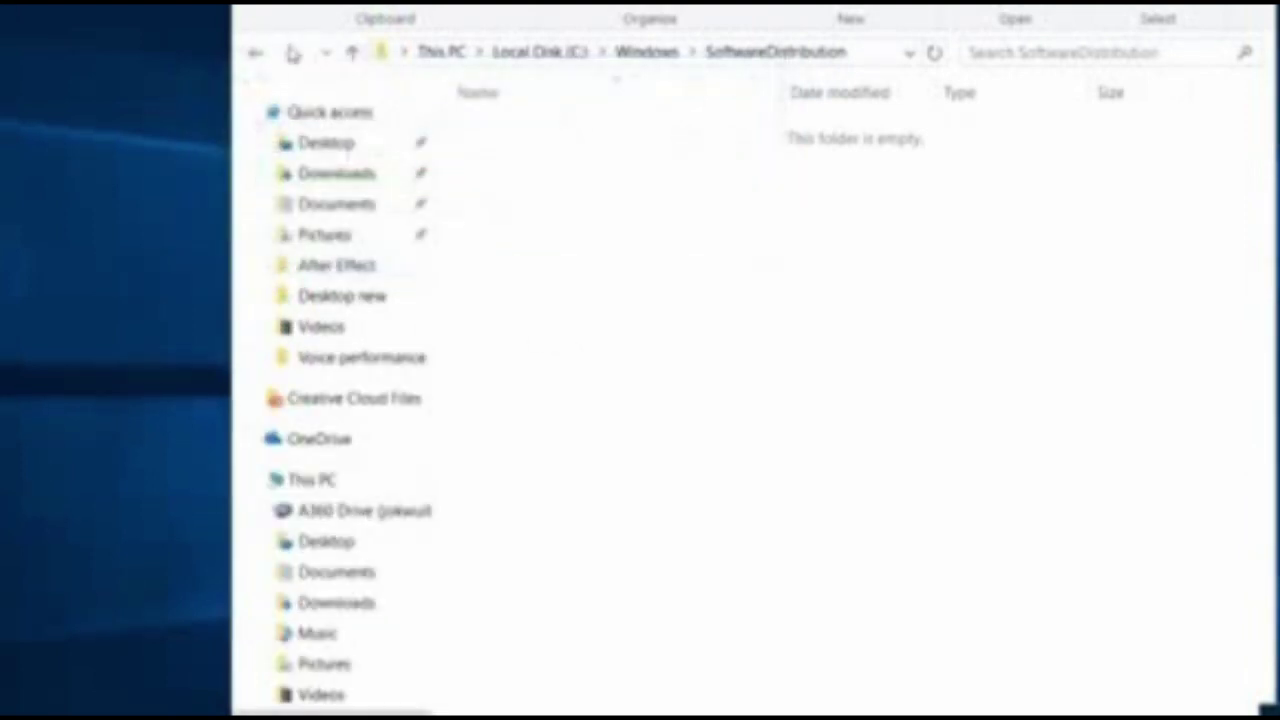
click(357, 482)
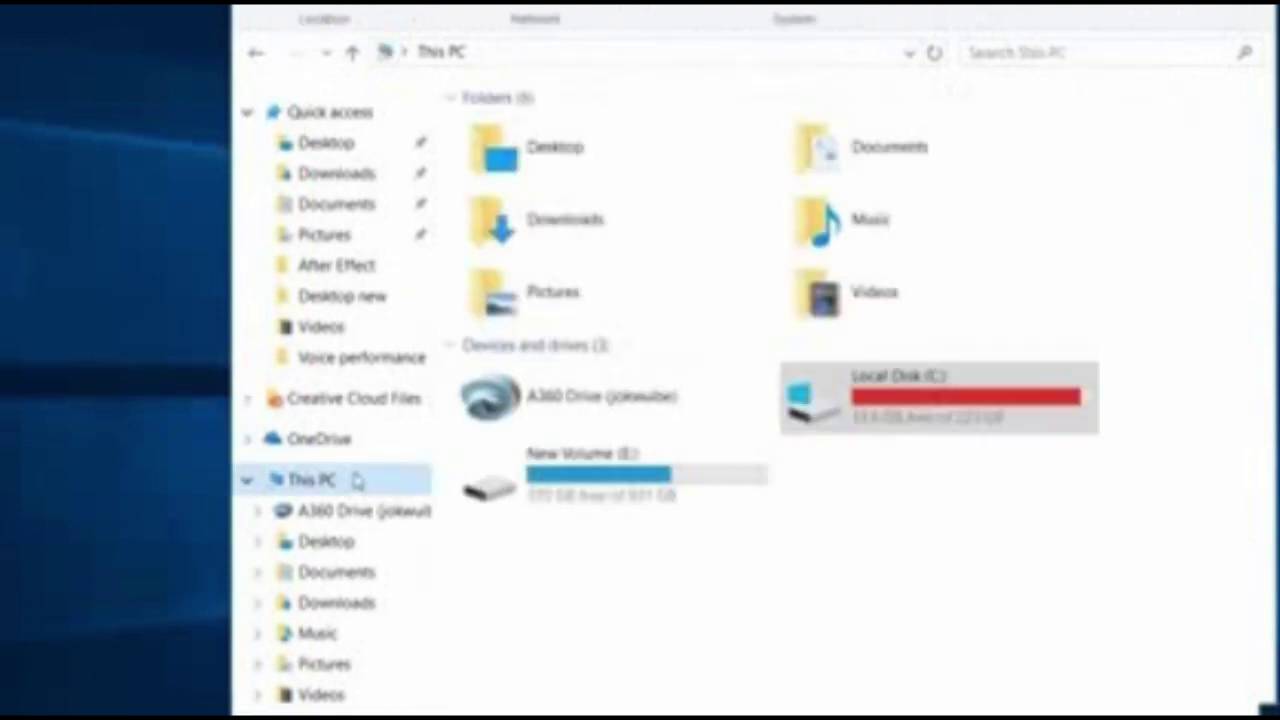
right_click(909, 520)
click(977, 621)
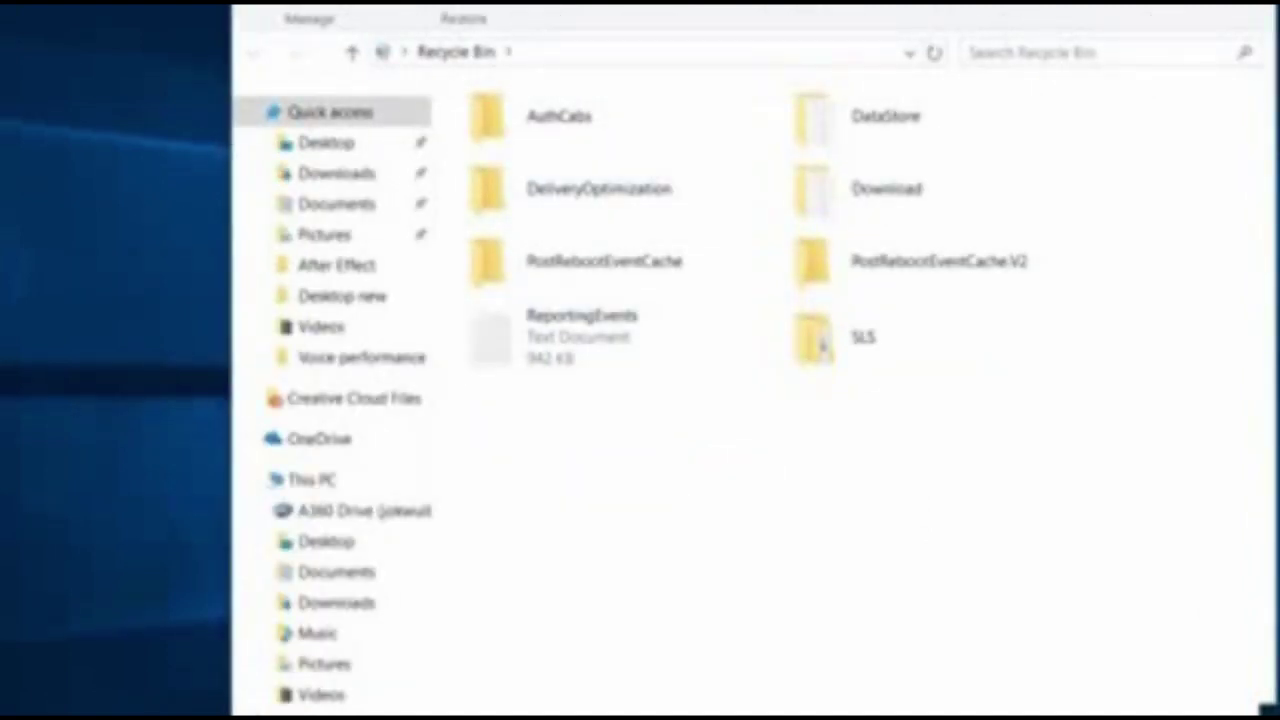
- Delete all items from the Recycle Bin and check the free space of Local Disk (C:) in This PC again
key(Delete)
click(589, 372)
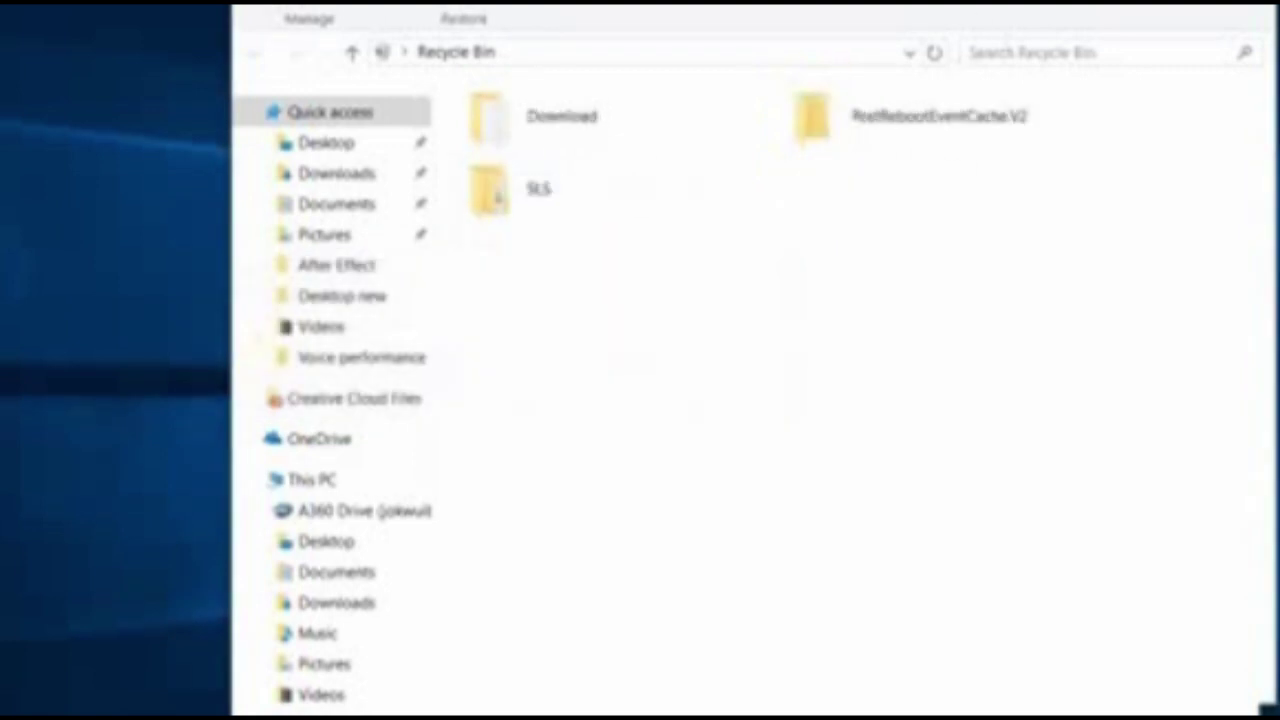
click(311, 479)
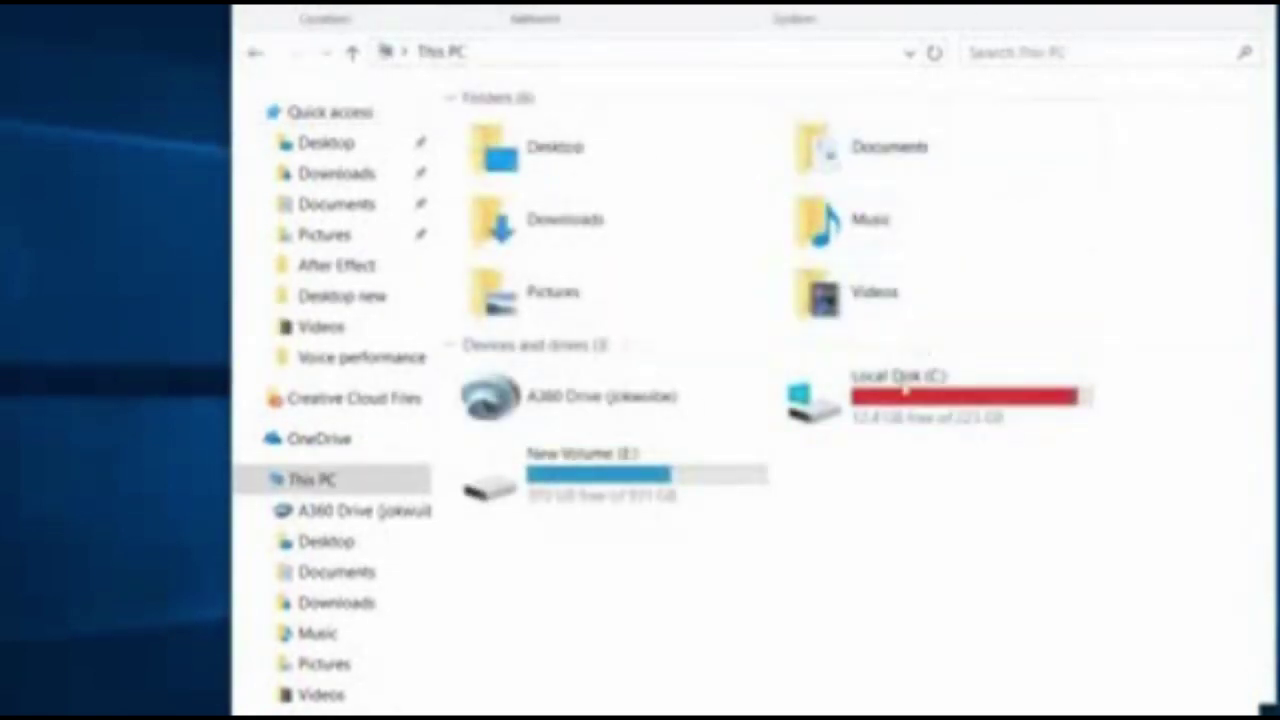
right_click(876, 578)
click(942, 679)
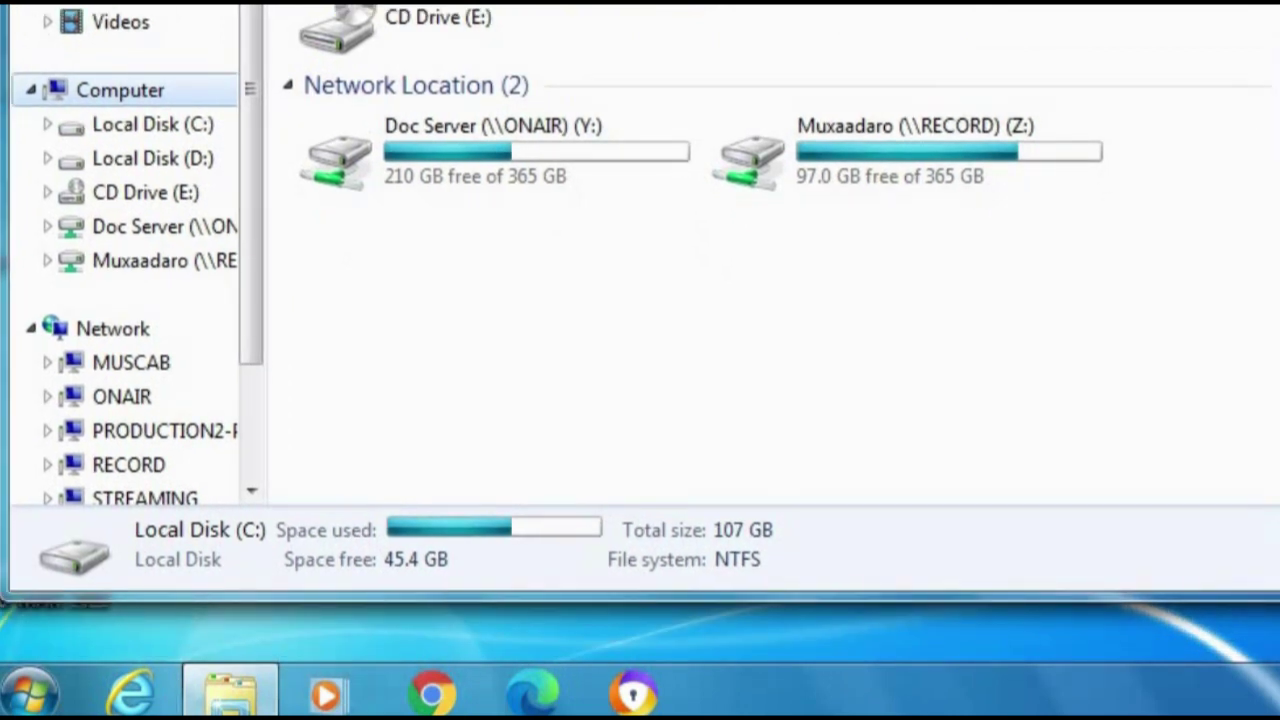
- Start the Disk Cleanup system tool on the Windows 7 computer and scan drive (C:)
drag(880, 8, 903, 4)
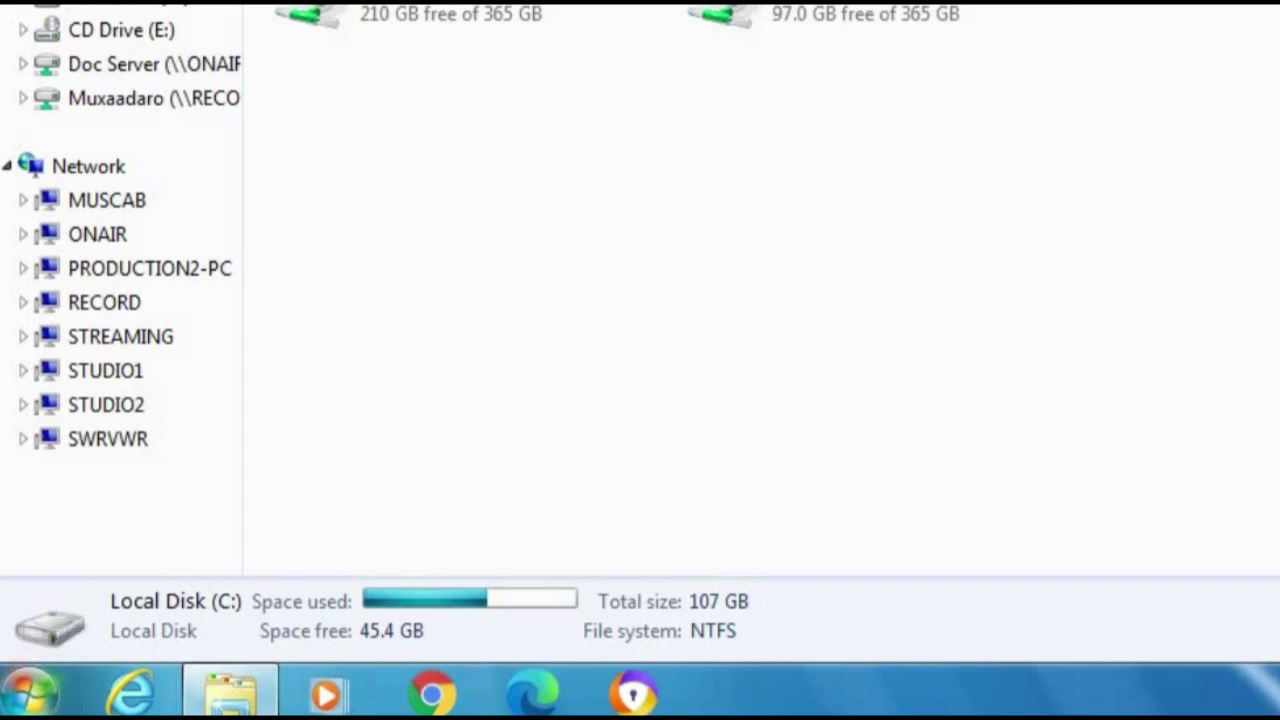
click(22, 700)
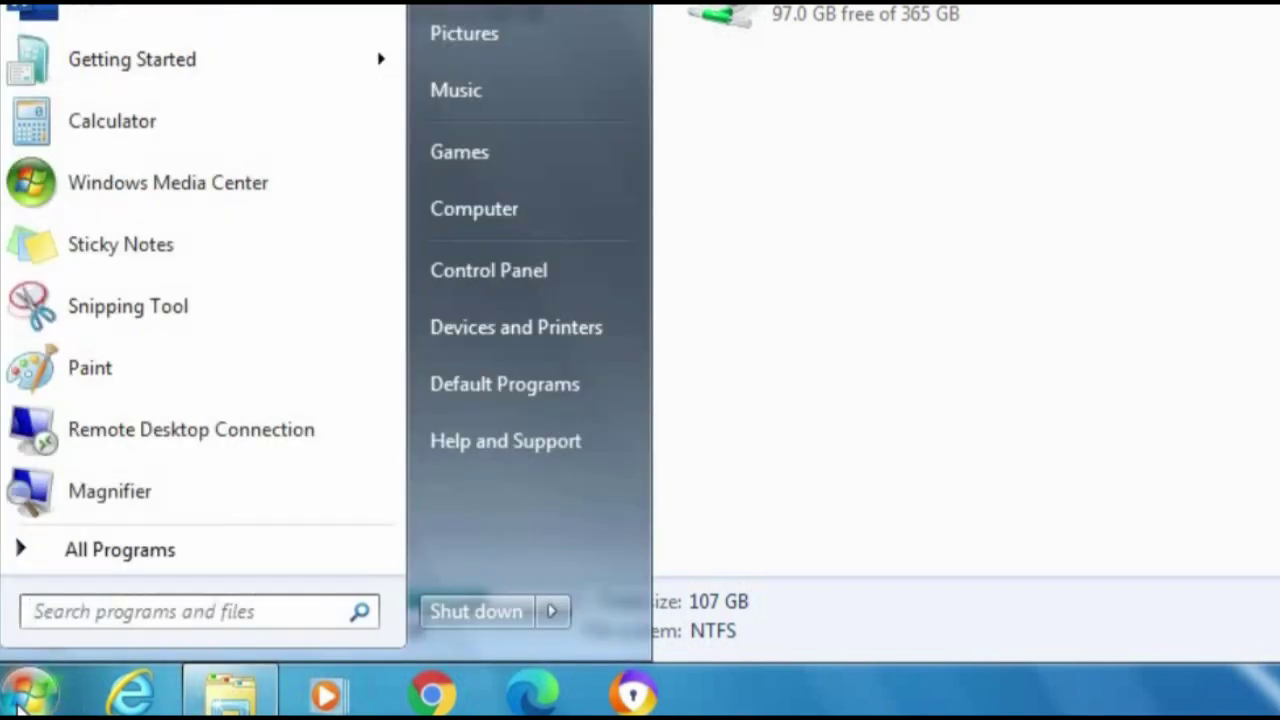
click(163, 552)
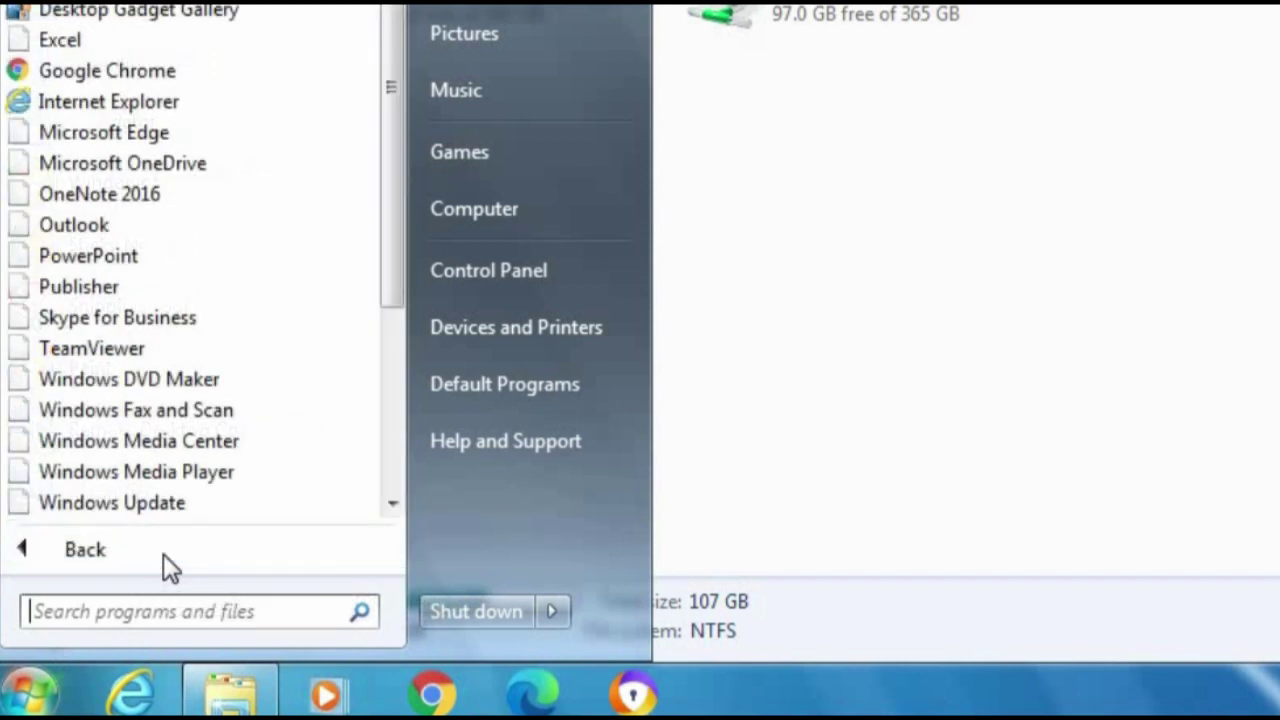
scroll(236, 414, down, 3)
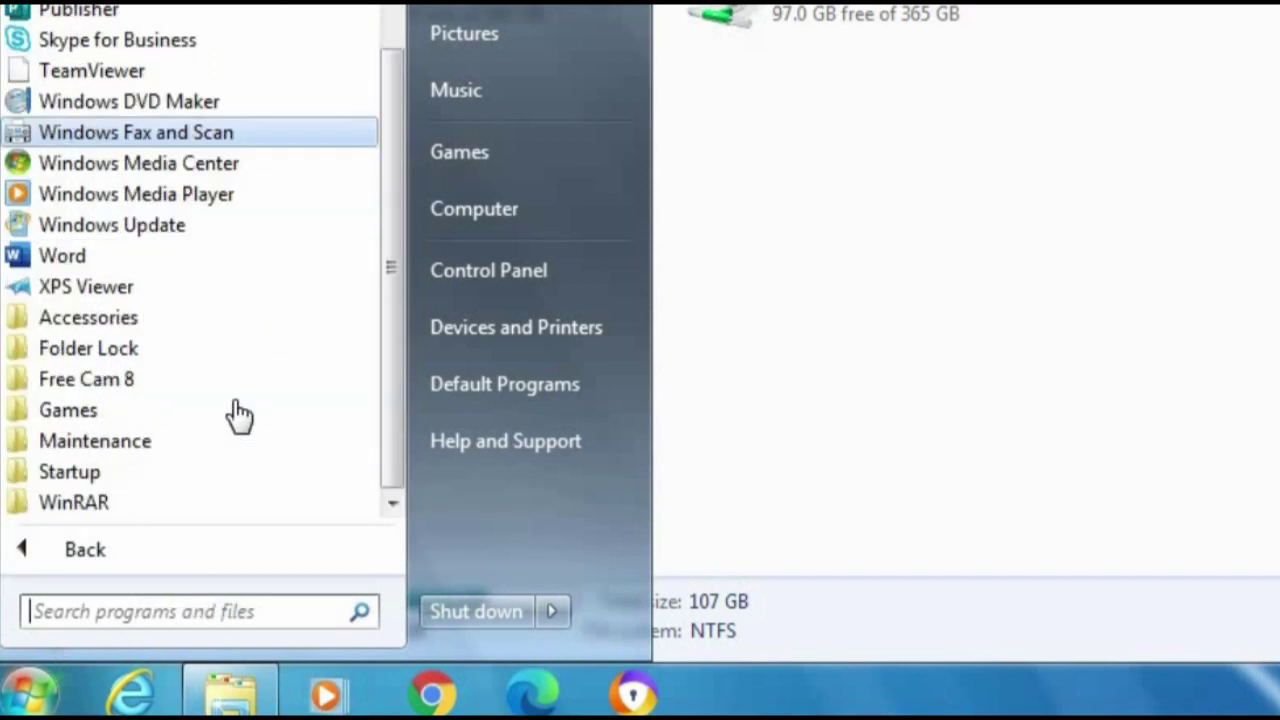
click(86, 318)
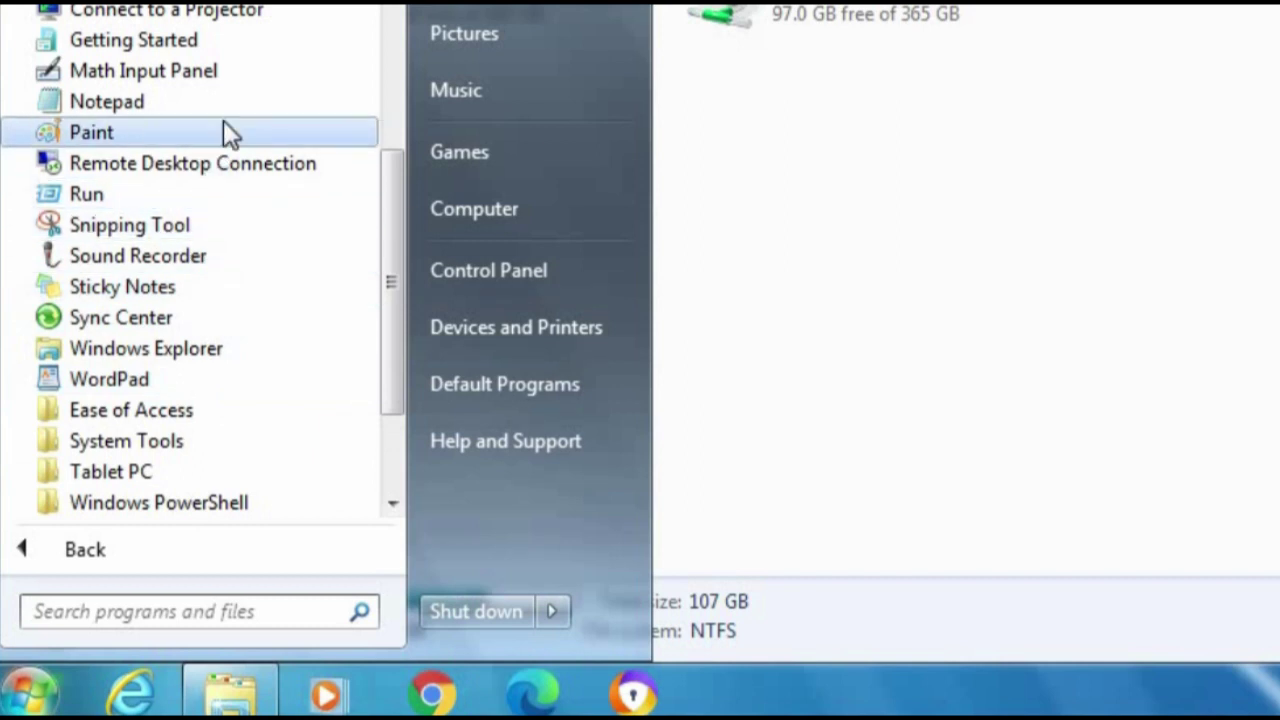
drag(391, 280, 394, 343)
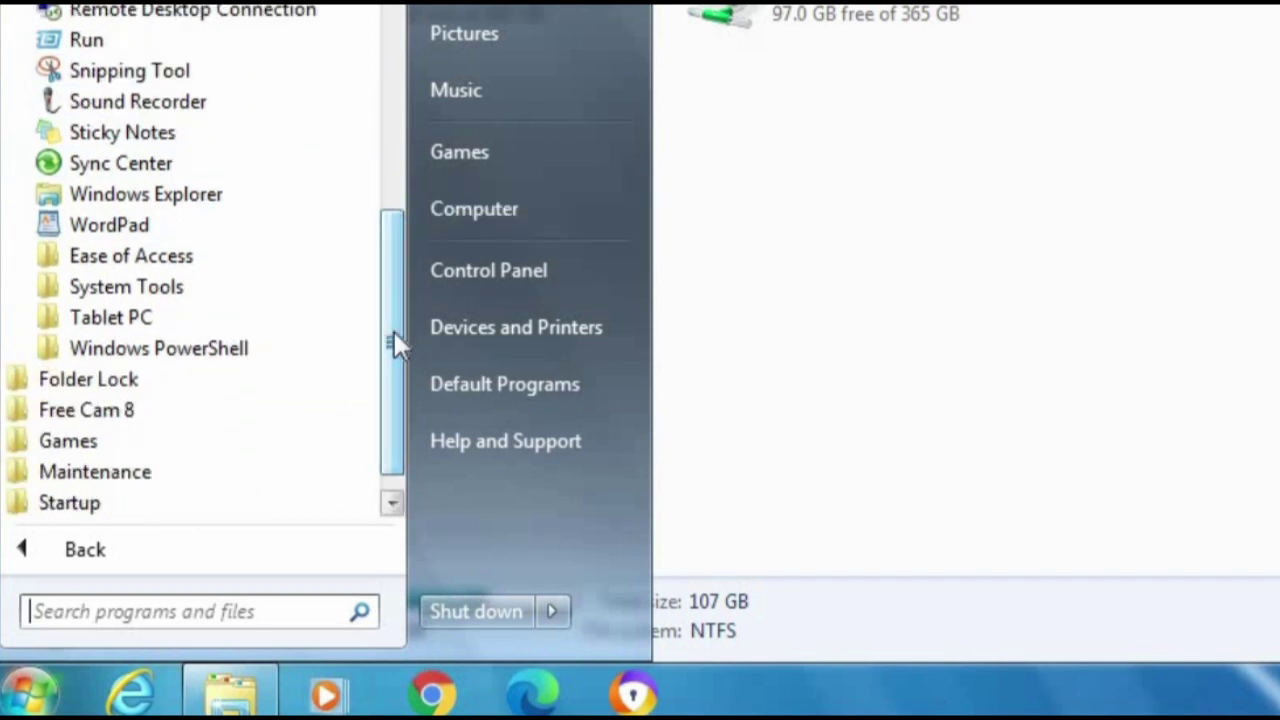
click(105, 290)
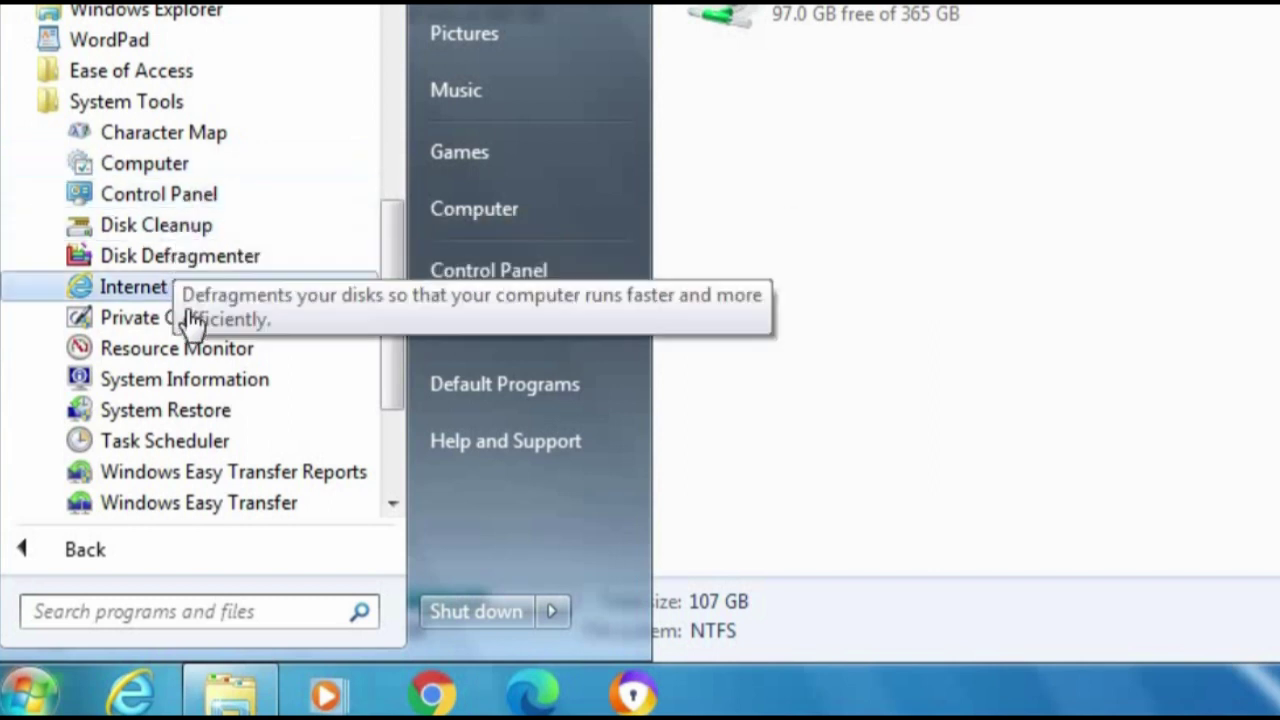
click(172, 228)
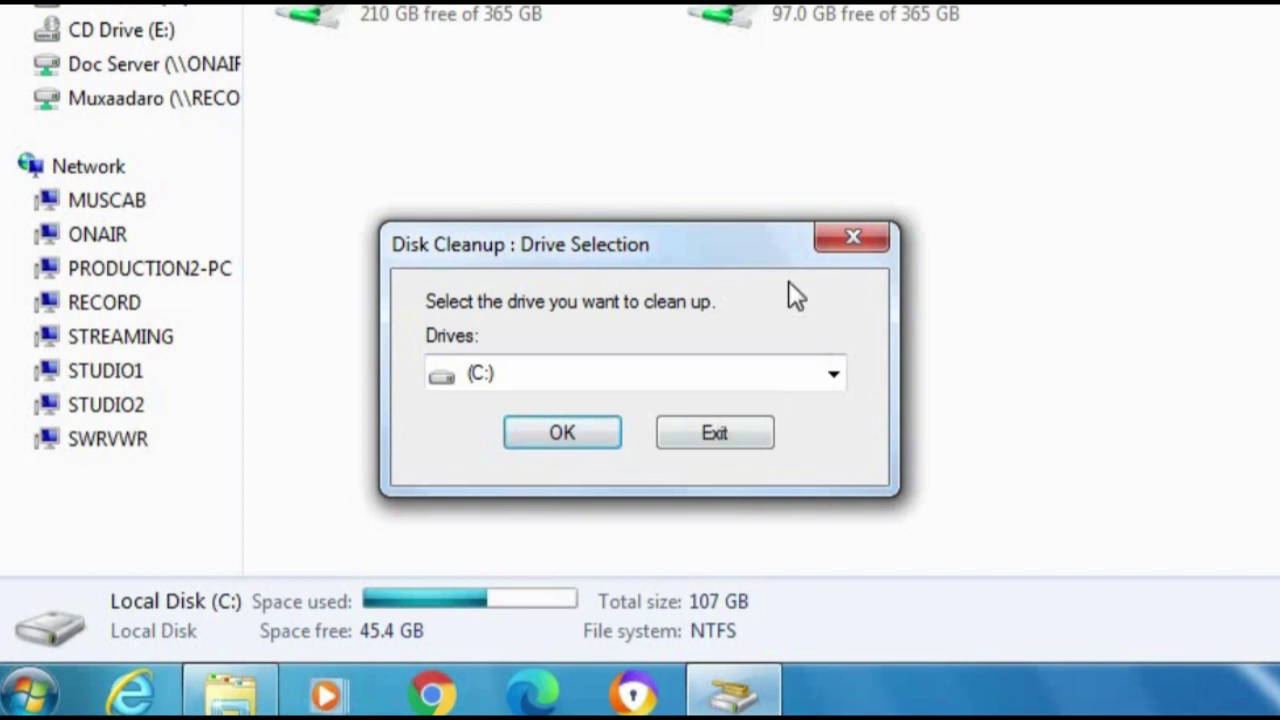
click(559, 438)
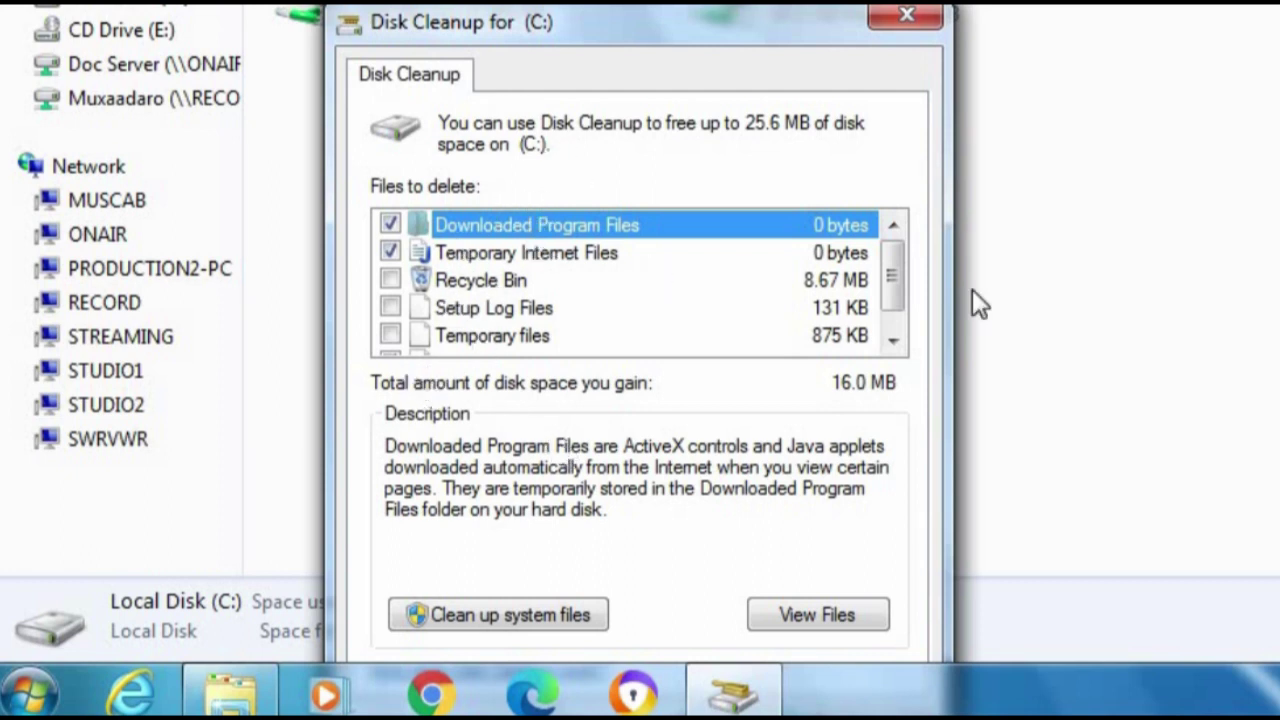
- Include Recycle Bin, Setup Log Files and Temporary files in the files to delete for drive (C:)
drag(891, 260, 891, 328)
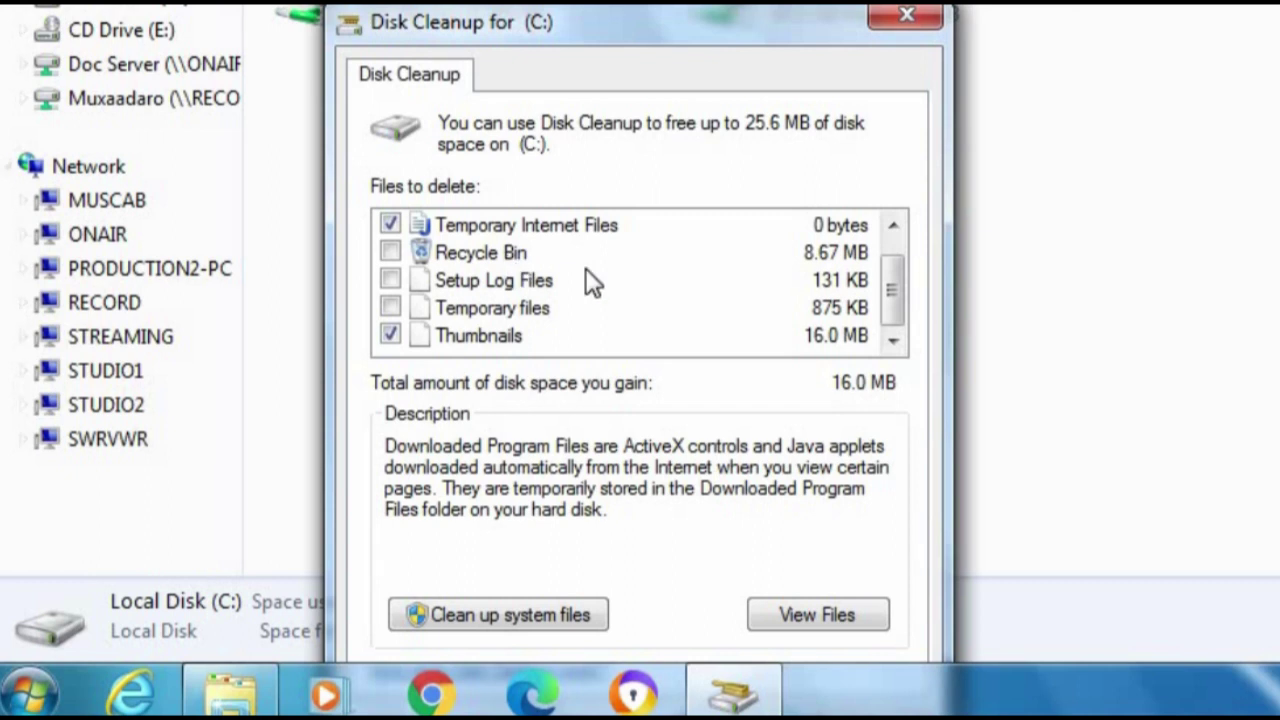
drag(893, 282, 889, 308)
click(389, 253)
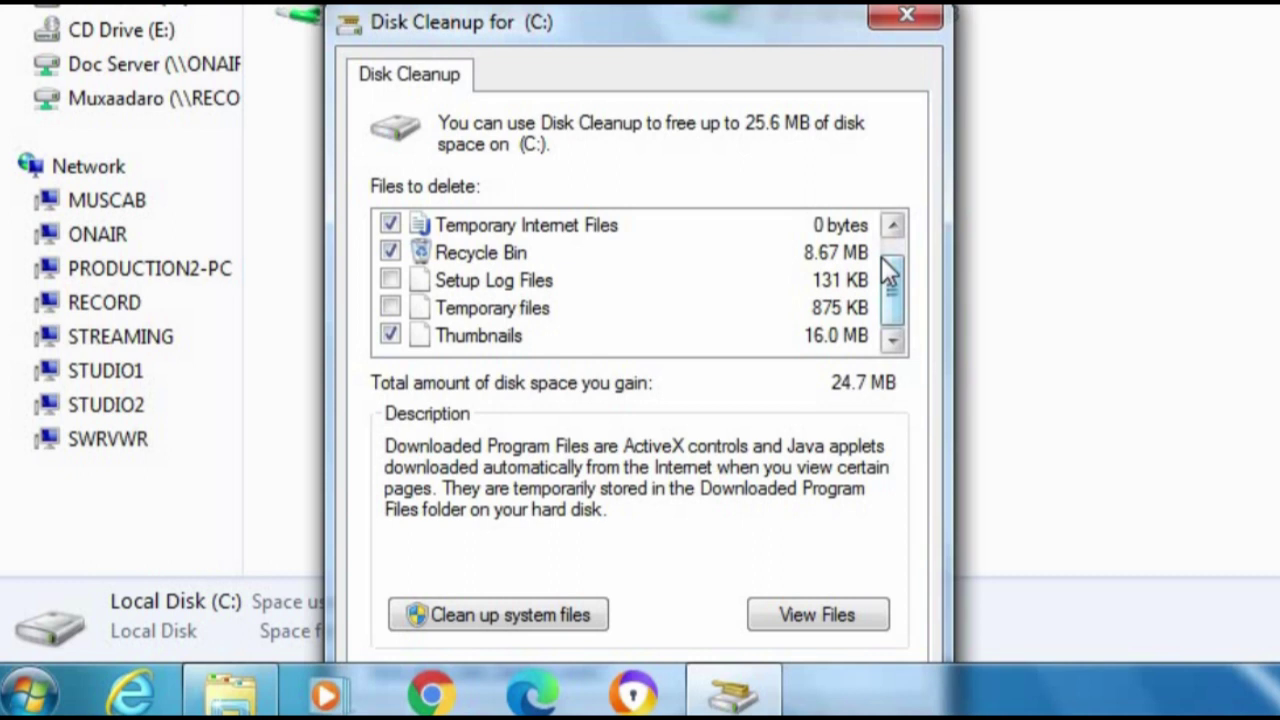
click(392, 282)
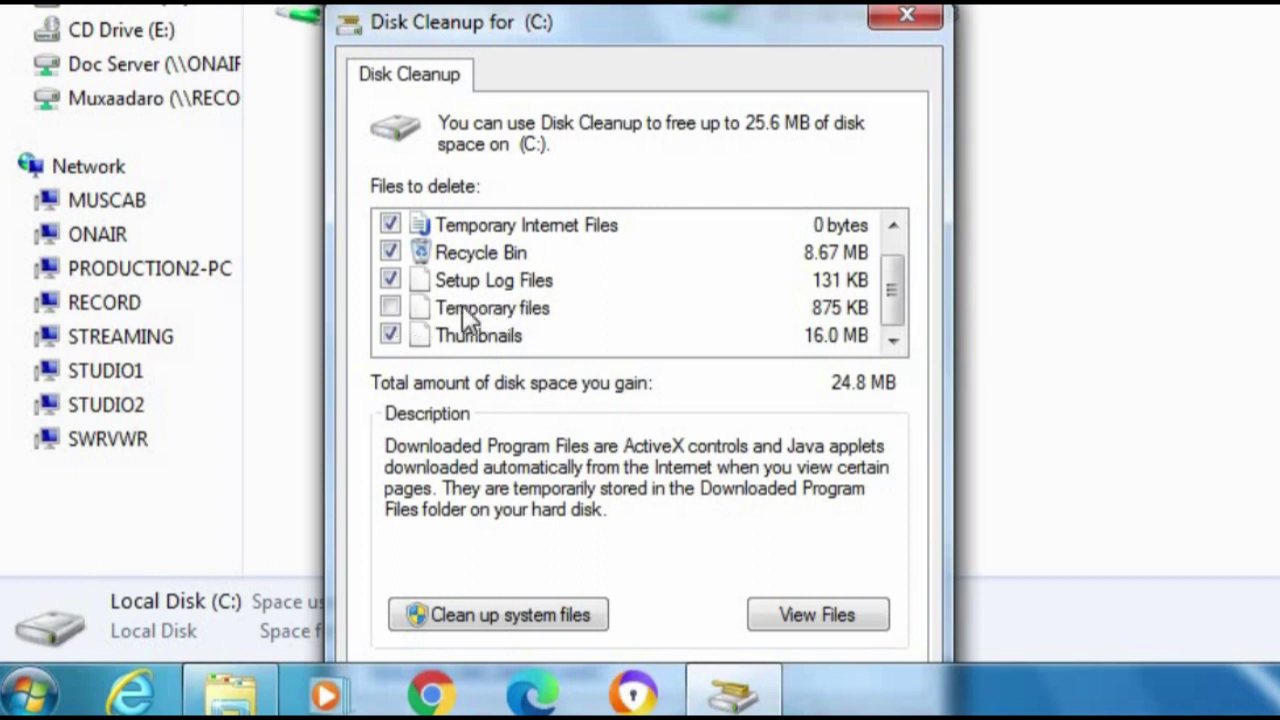
click(391, 307)
drag(658, 19, 651, 1)
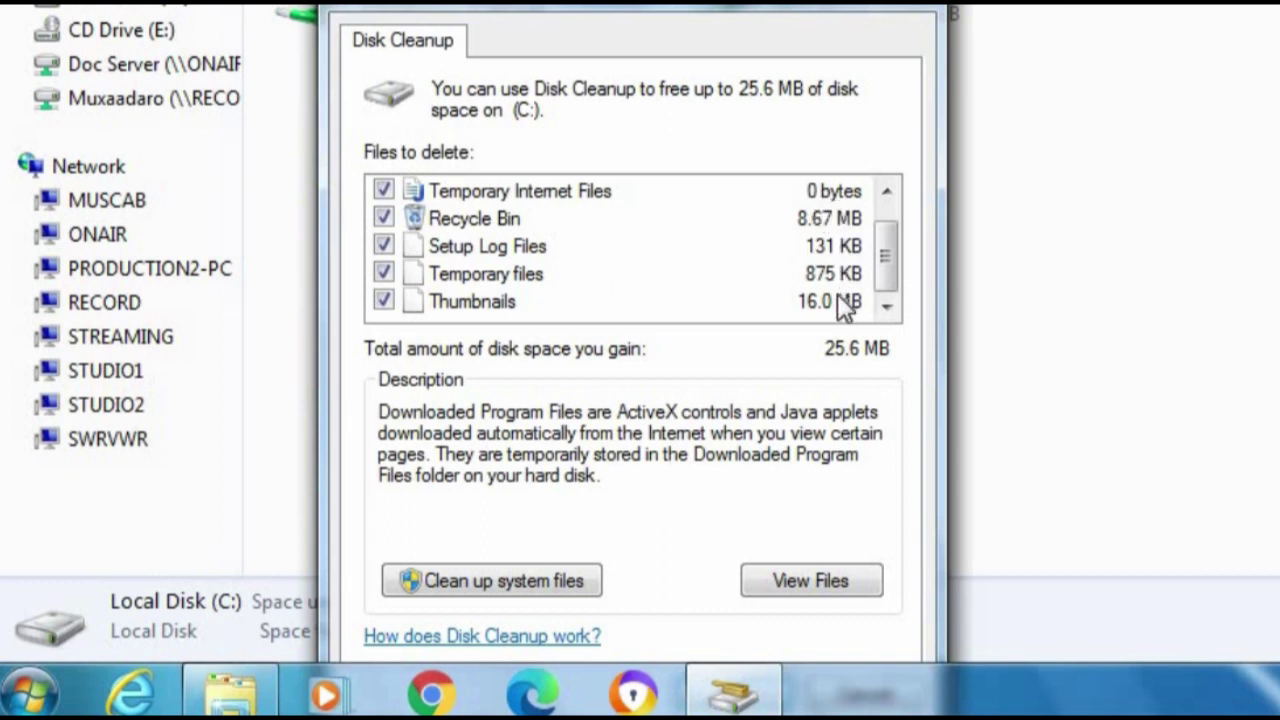
- Extend the Disk Cleanup scan of drive (C:) to system files and start the cleanup on the Windows 10 computer
click(477, 584)
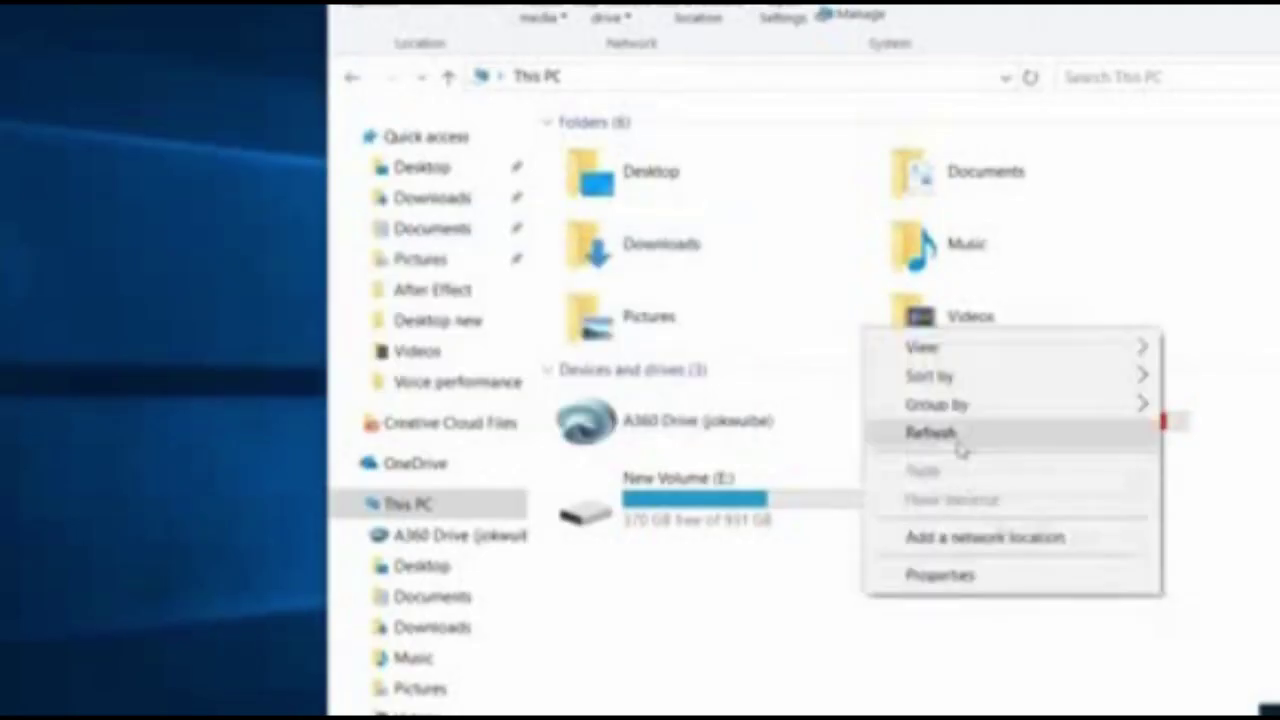
click(960, 445)
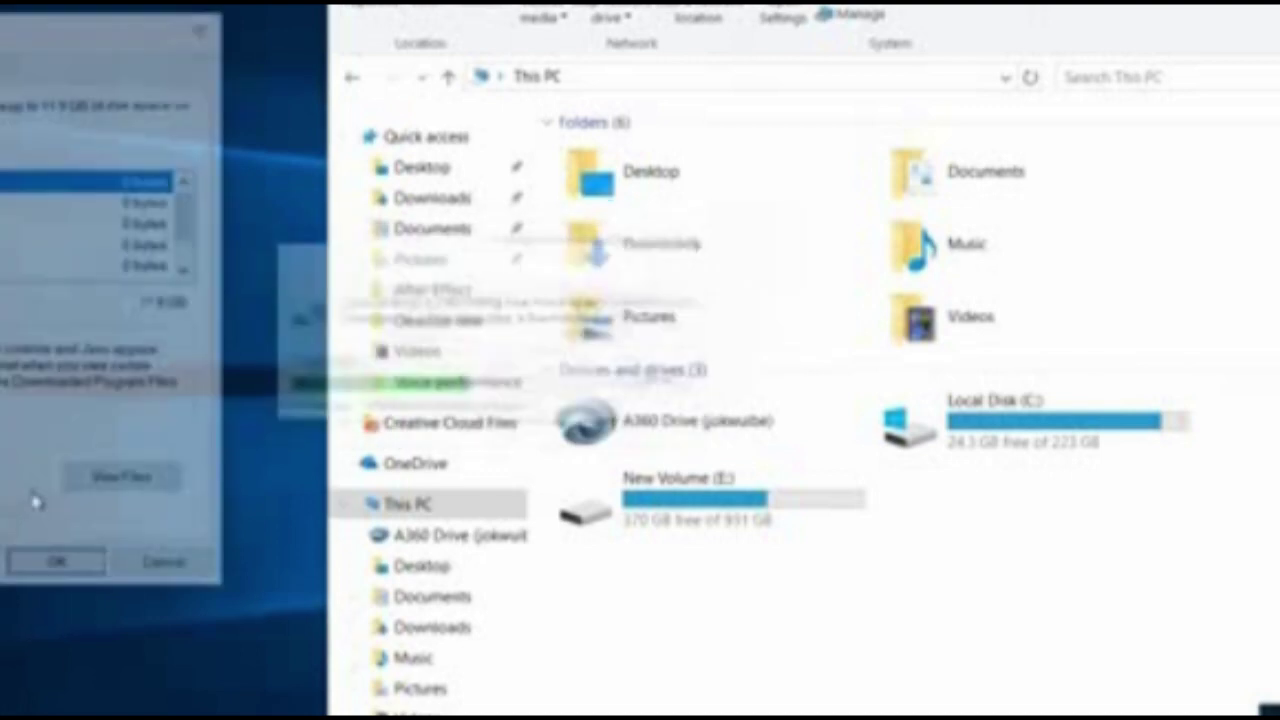
key(Return)
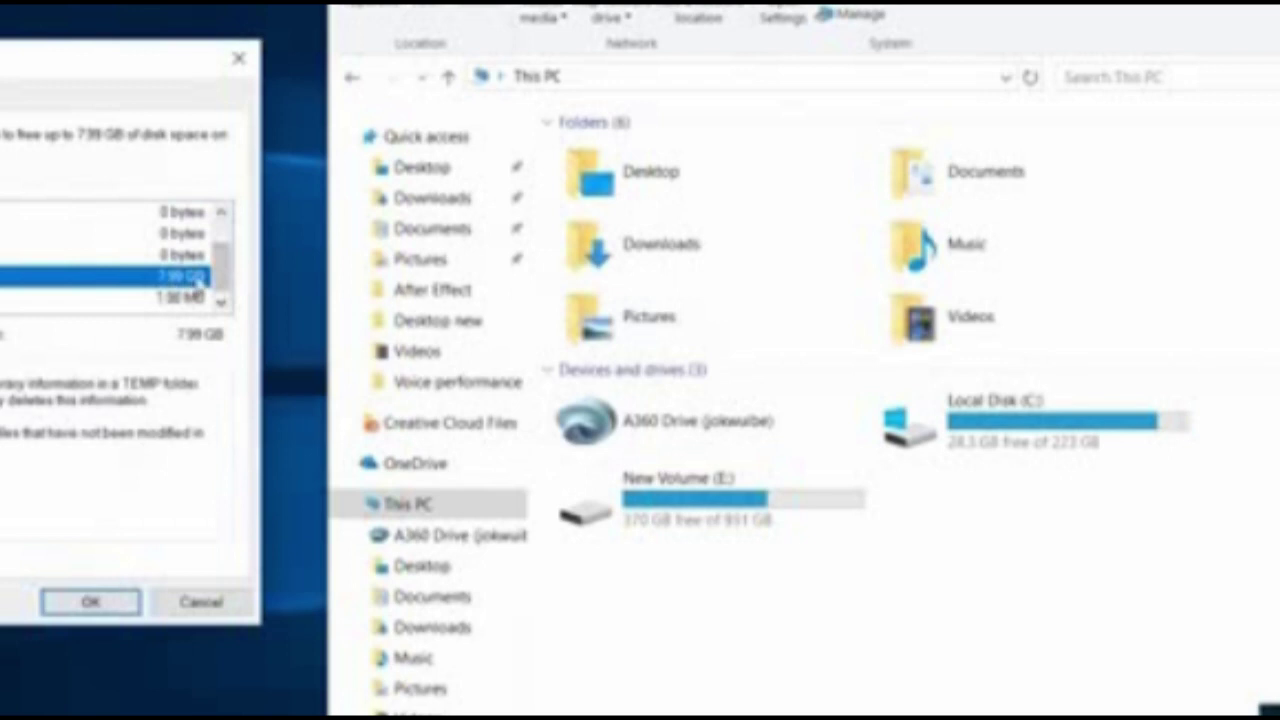
- Run Disk Cleanup on drive (C:) again with the large temporary files entry and refresh This PC
click(92, 603)
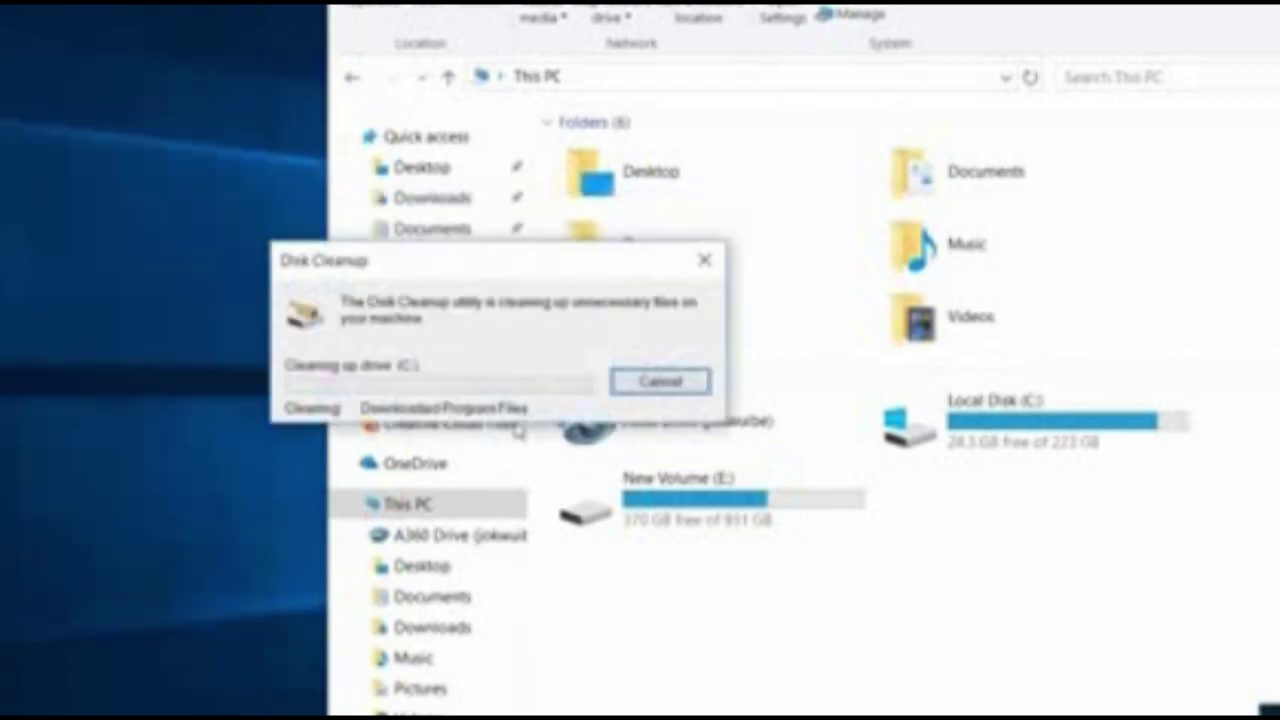
right_click(850, 348)
click(917, 451)
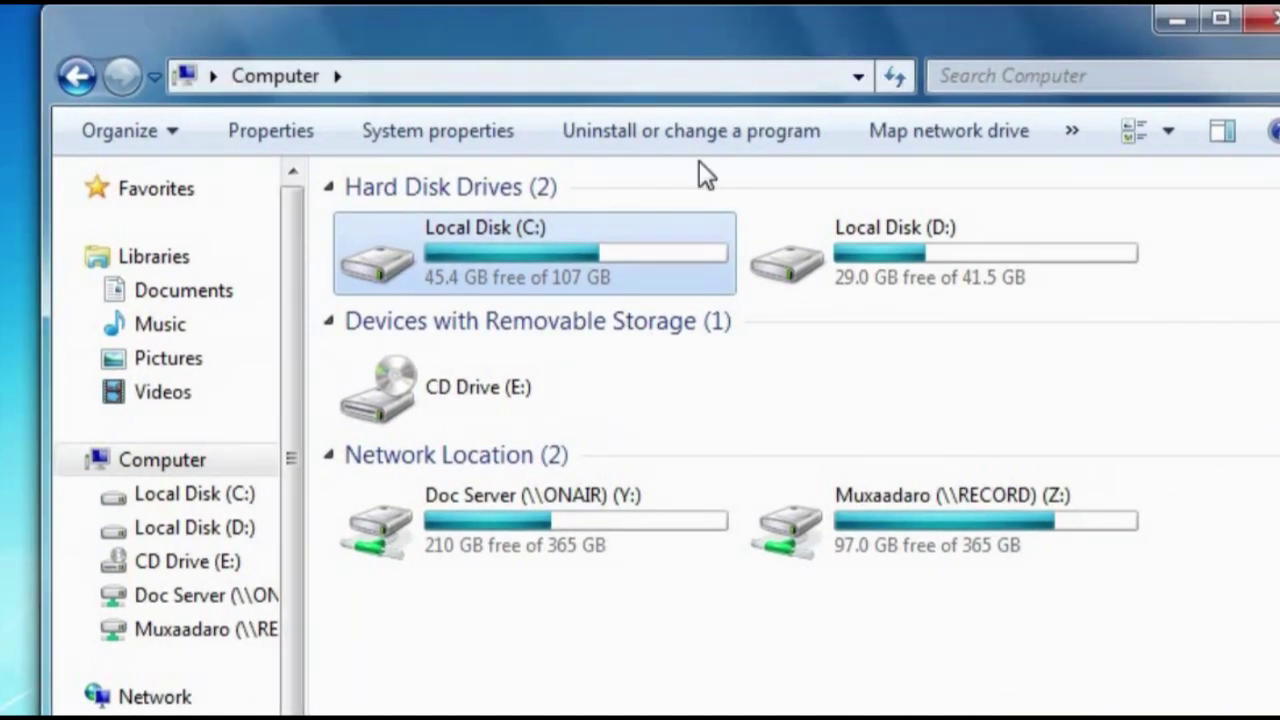
- Open Local Disk (C:) on the Windows 7 computer and search it for files matching size:gigantic
double_click(545, 250)
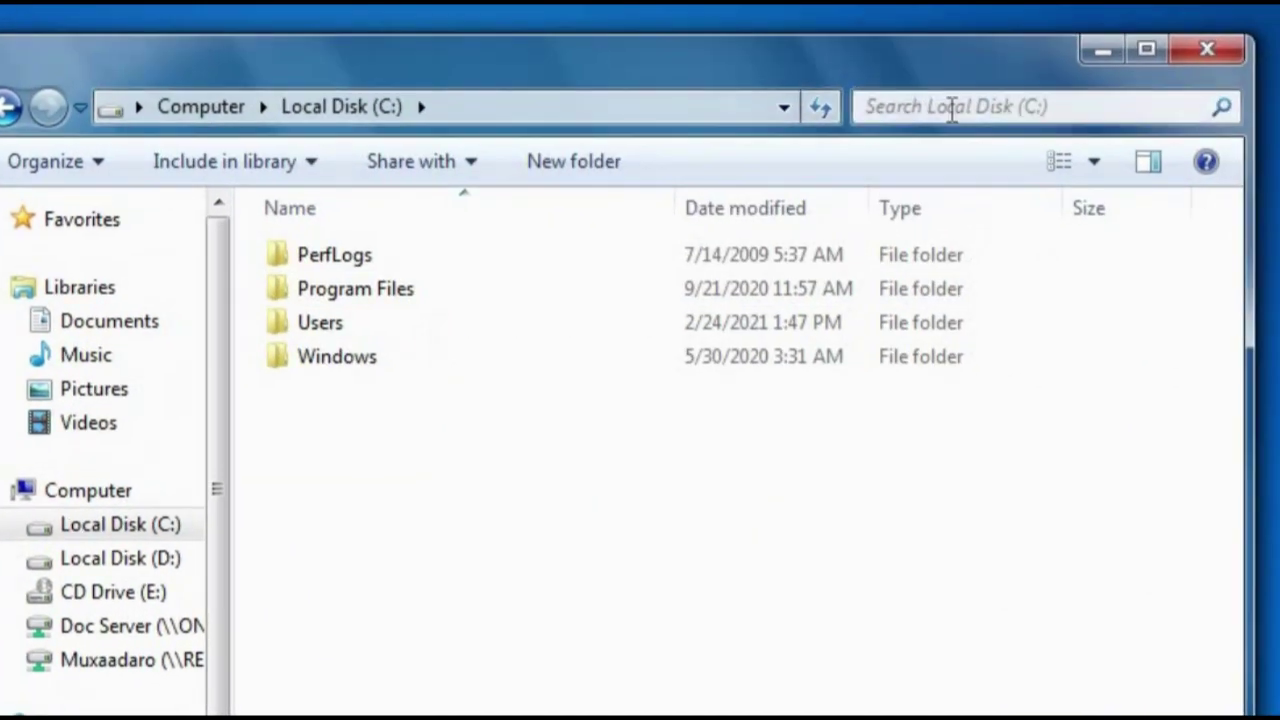
click(1026, 78)
text(size)
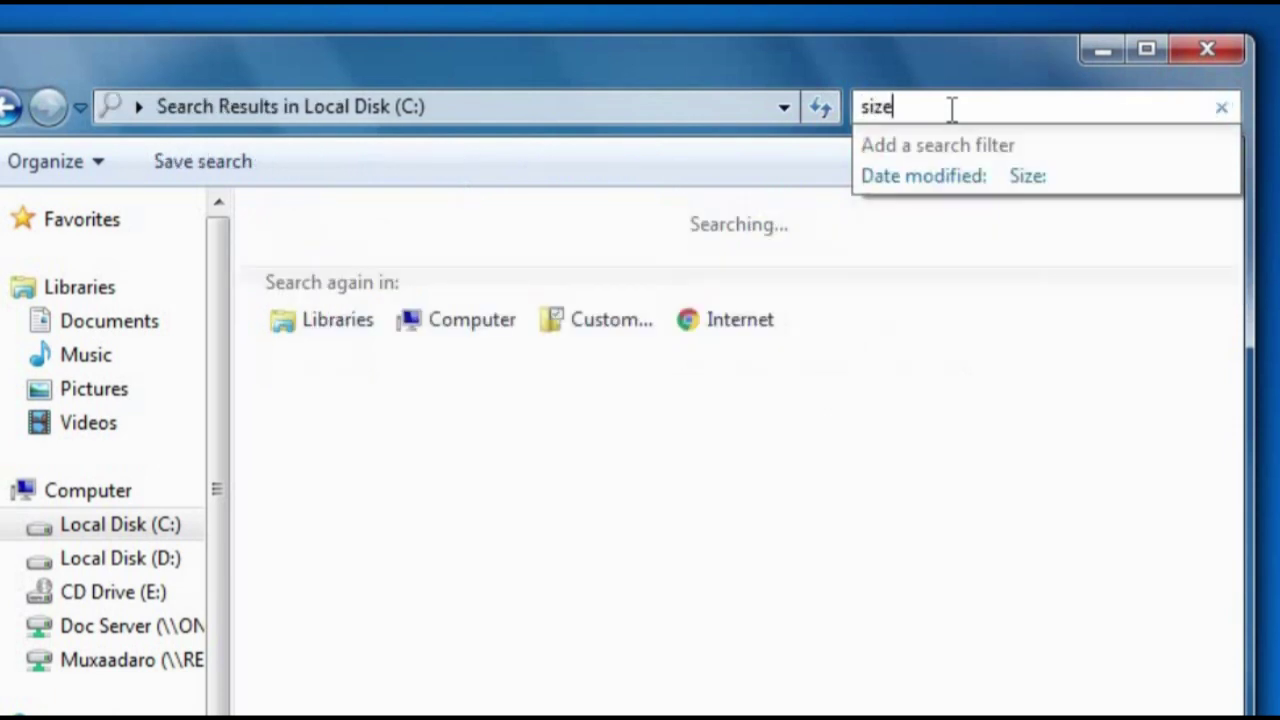
text(:)
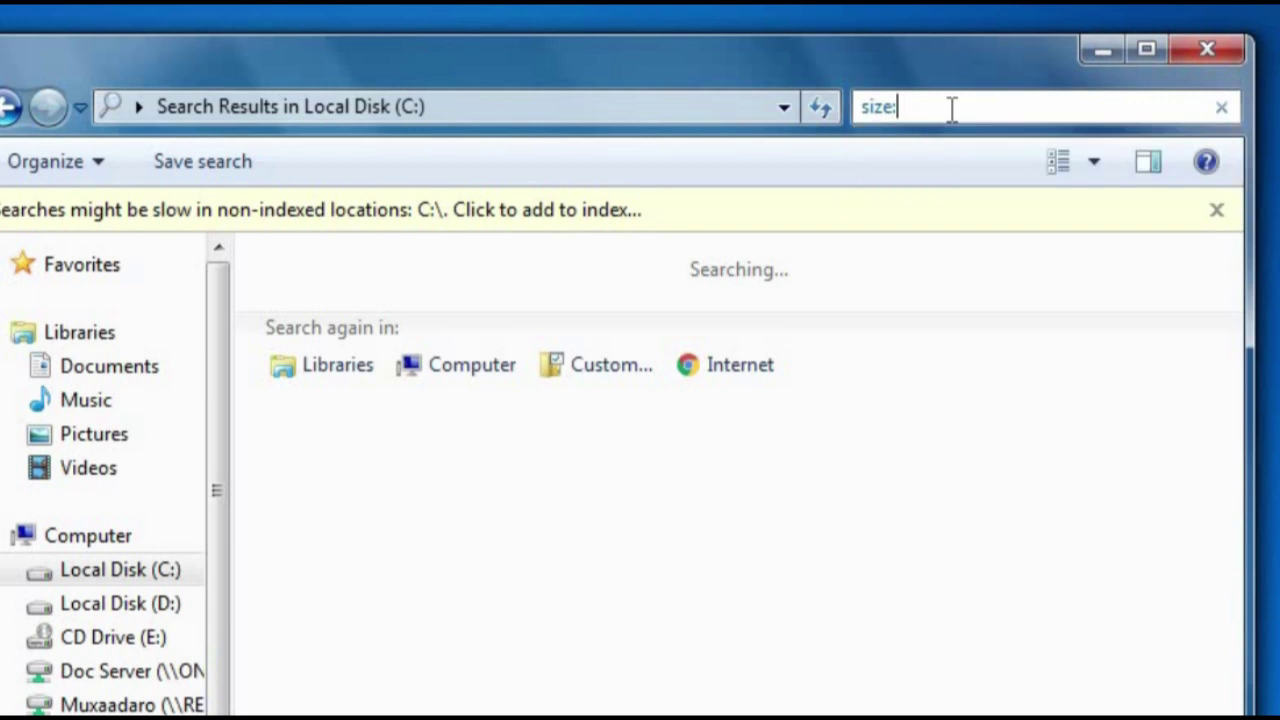
text(giga)
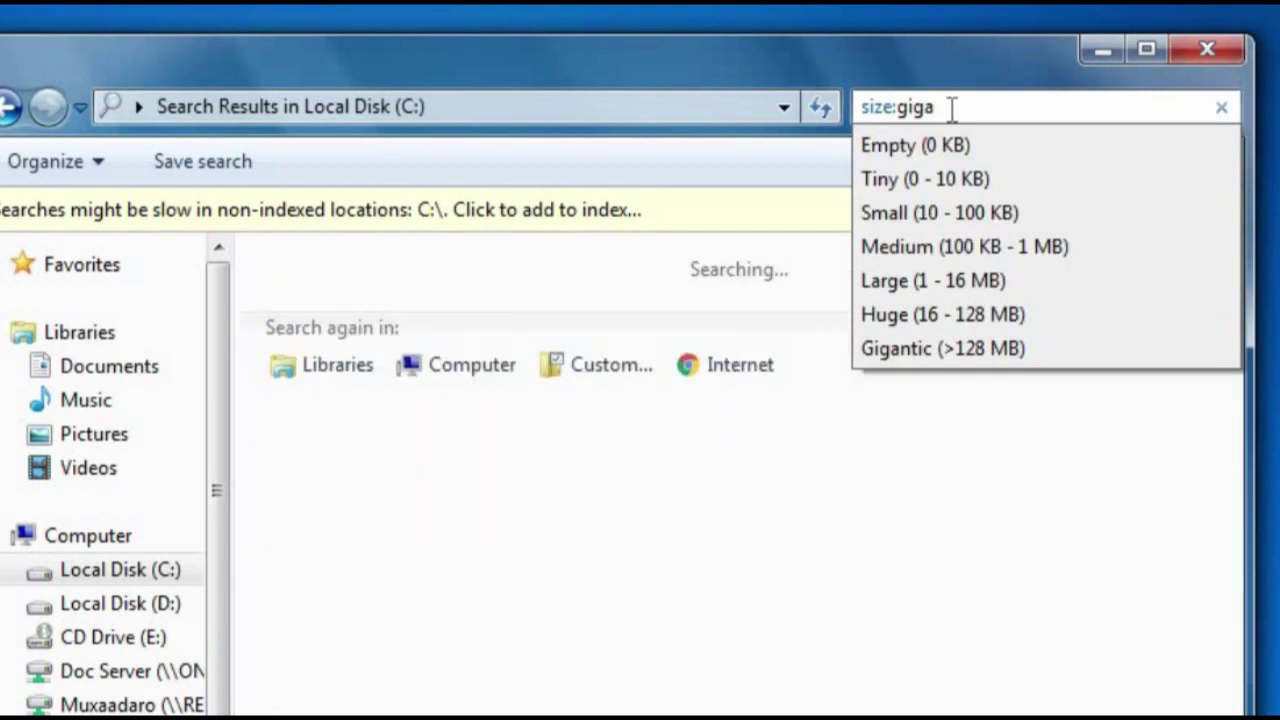
text(nticc)
key(Return)
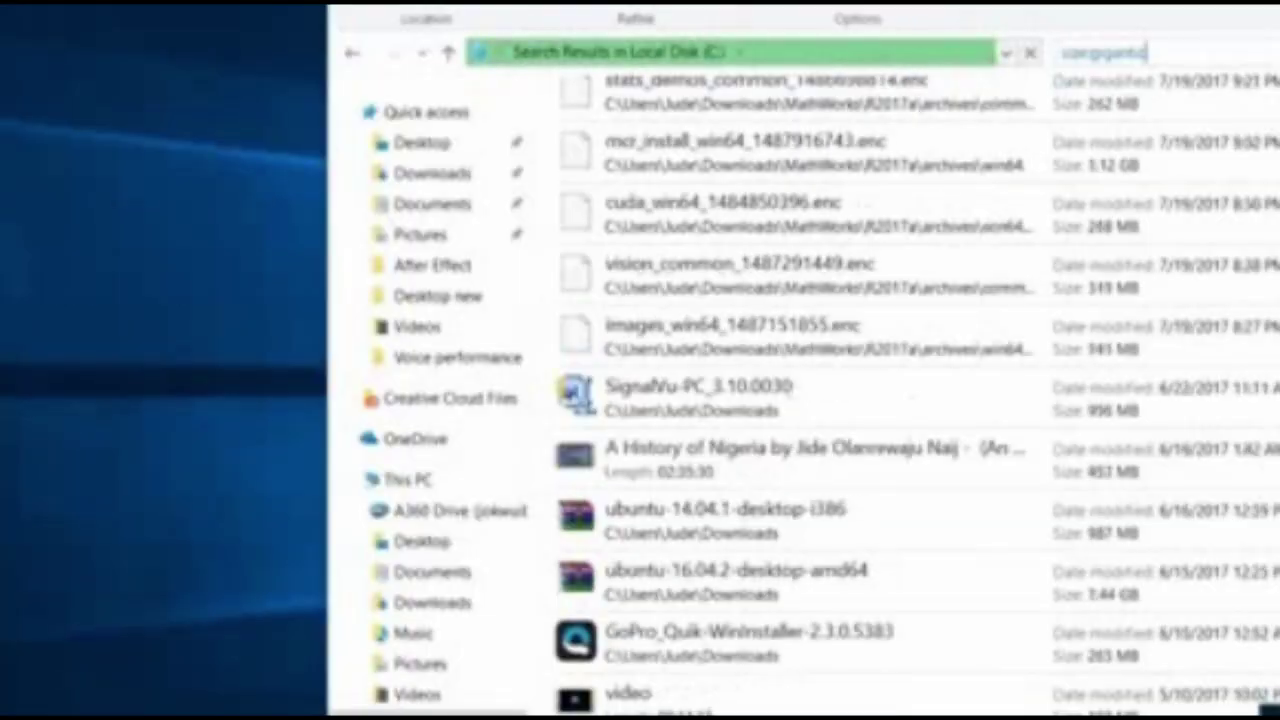
- Examine the names, locations and sizes of the gigantic files found on Local Disk (C:) on the Windows 10 computer
scroll(1130, 470, down, 2)
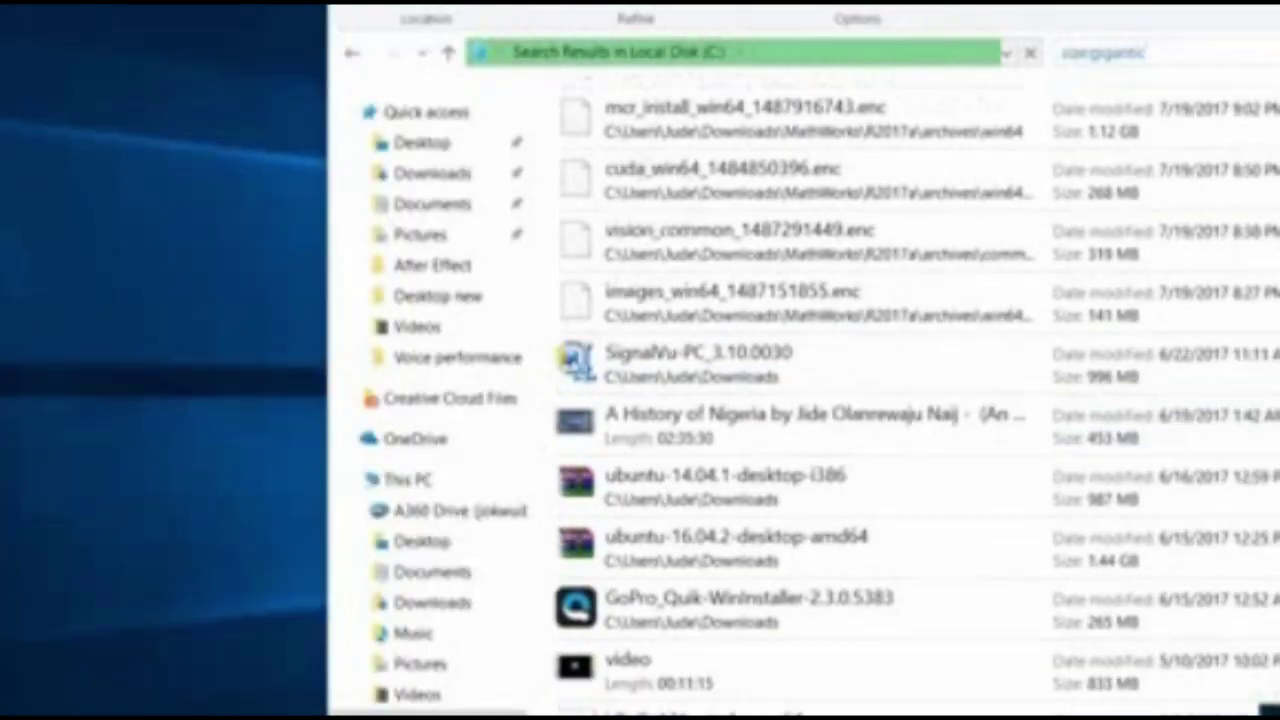
scroll(900, 500, down, 3)
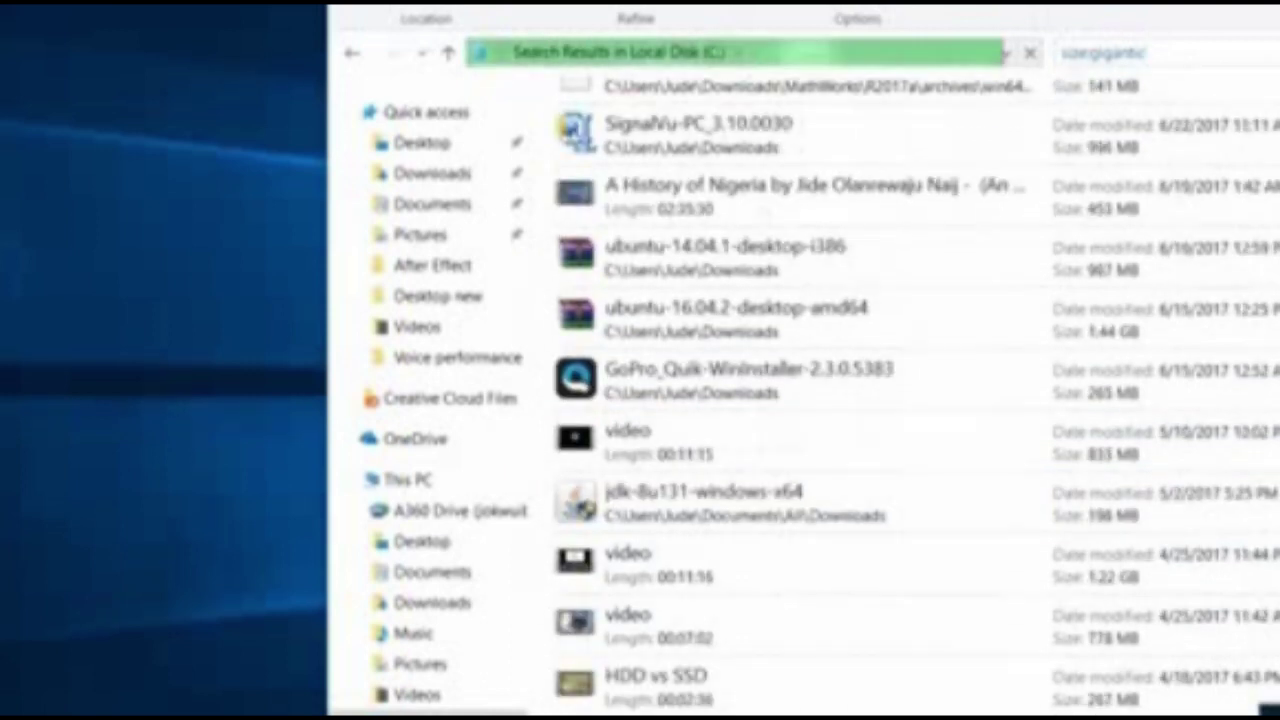
scroll(900, 400, up, 10)
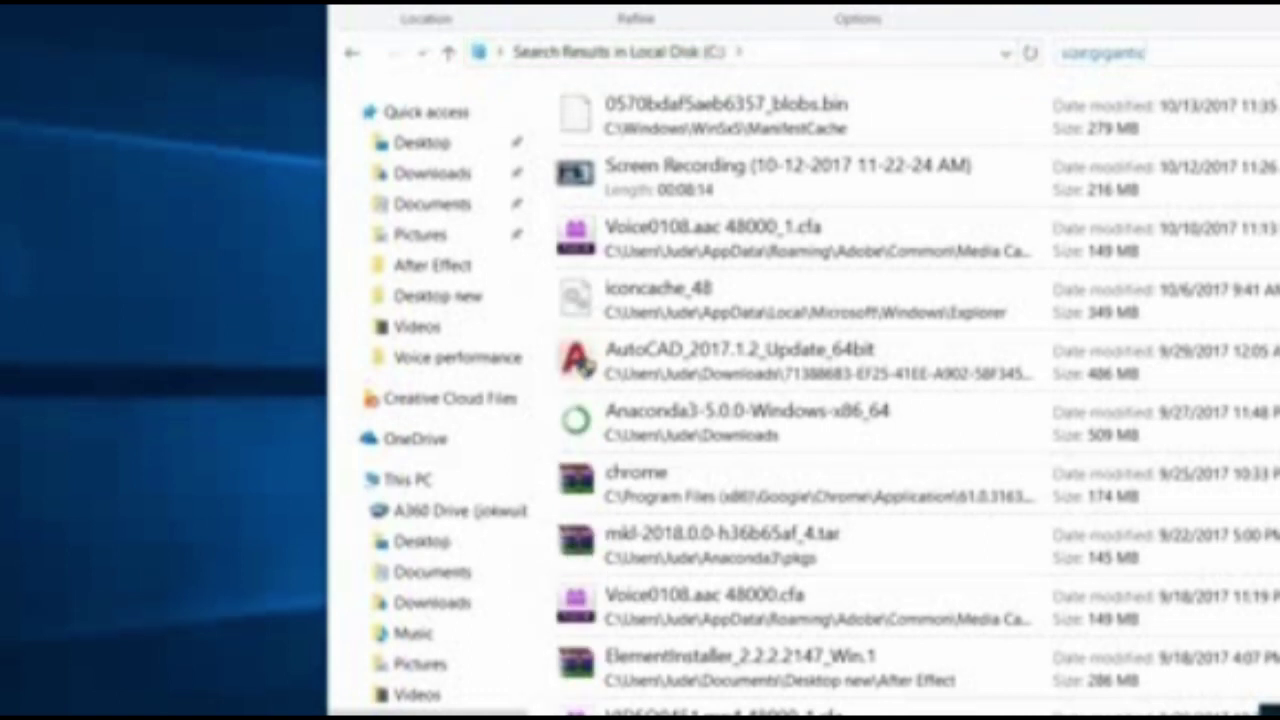
scroll(900, 400, down, 15)
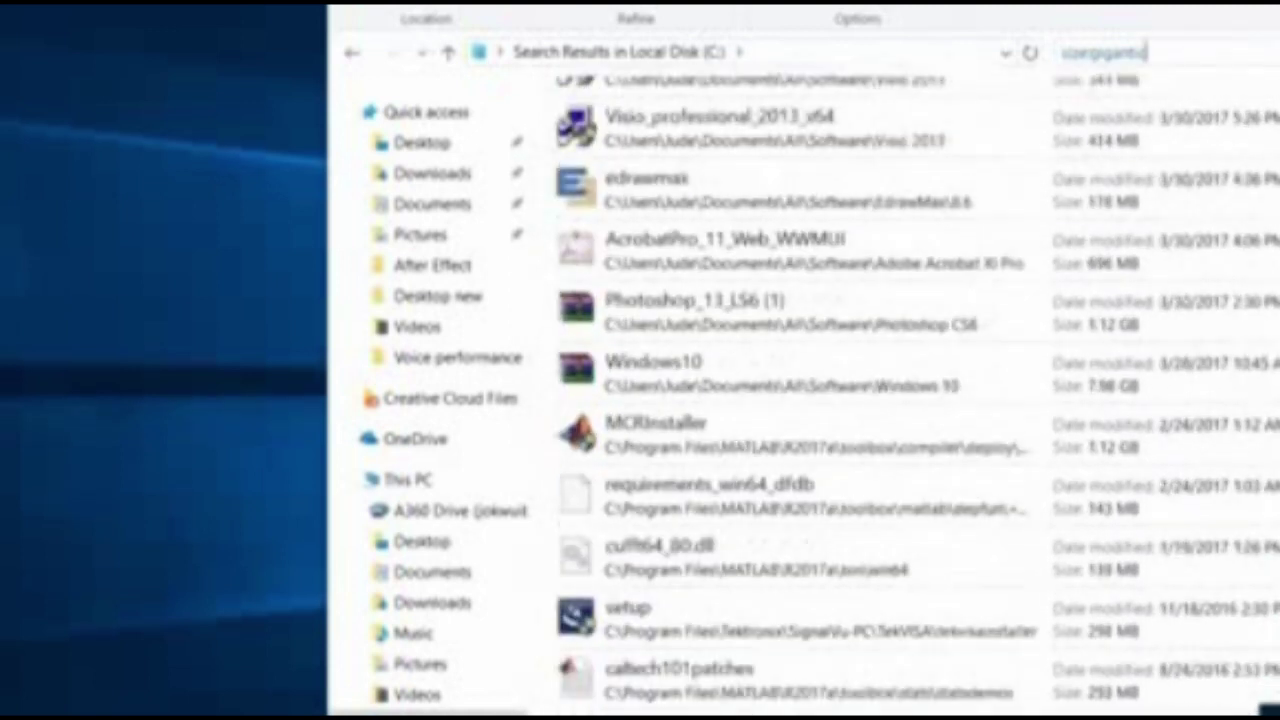
scroll(1140, 665, down, 4)
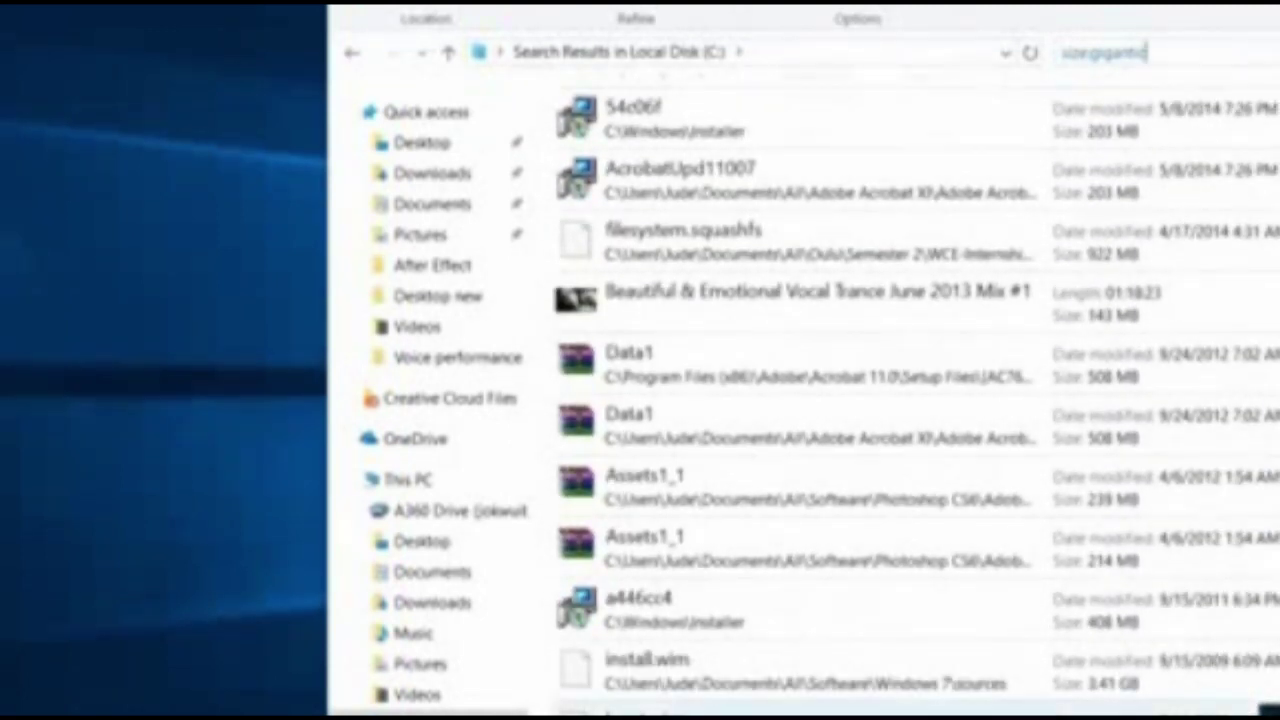
scroll(1134, 535, up, 10)
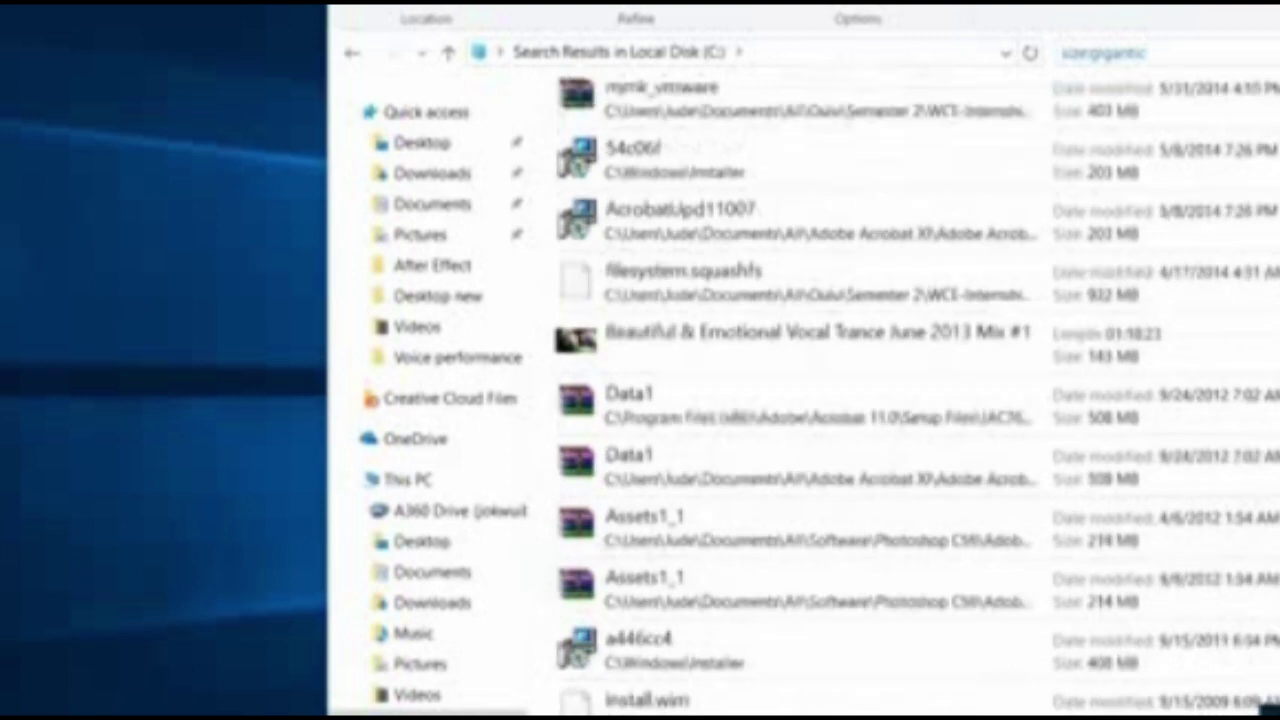
scroll(1133, 420, up, 5)
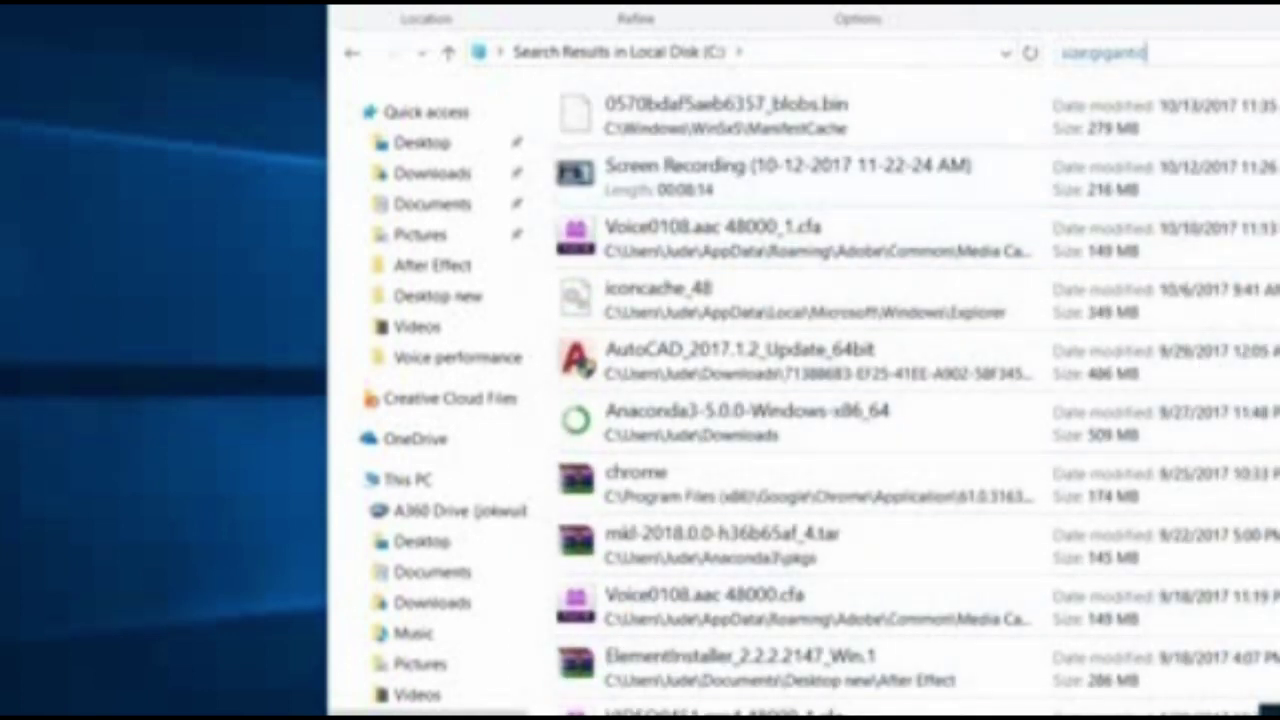
- Find and select the ubuntu-14.04.1-desktop-i386 file in the size:gigantic search results
scroll(1140, 120, down, 3)
scroll(1140, 120, down, 10)
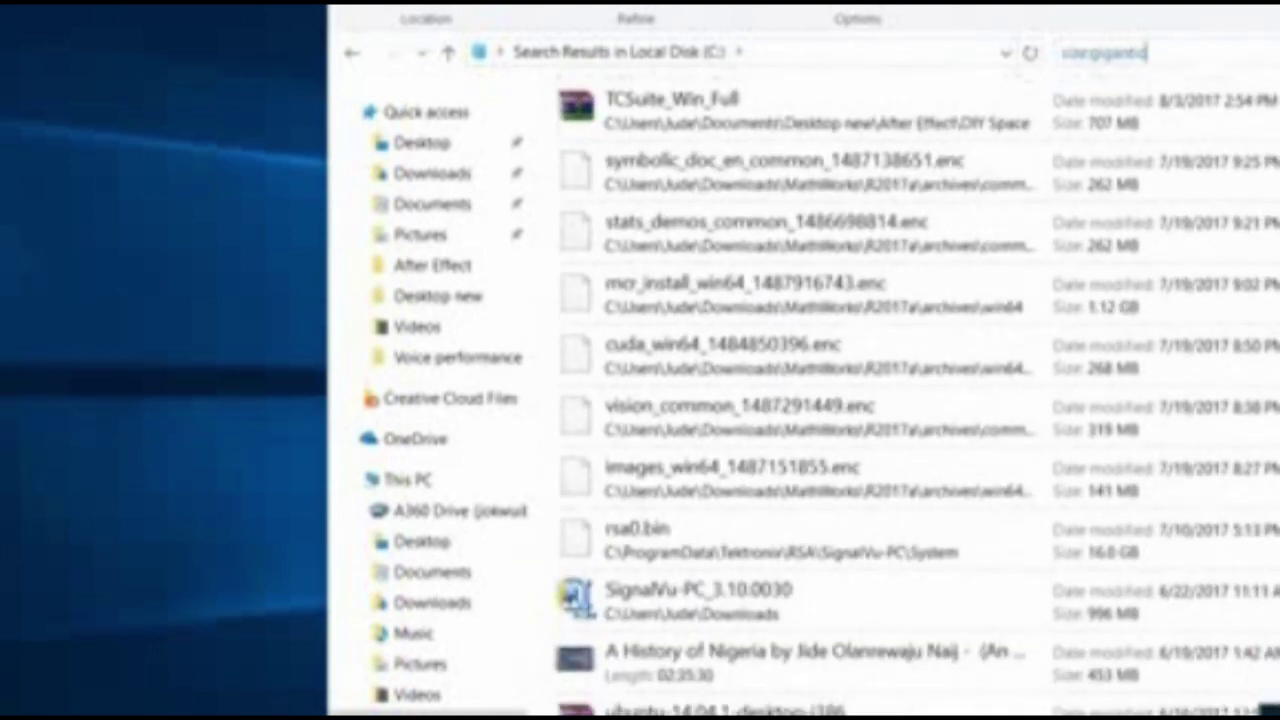
scroll(800, 400, down, 2)
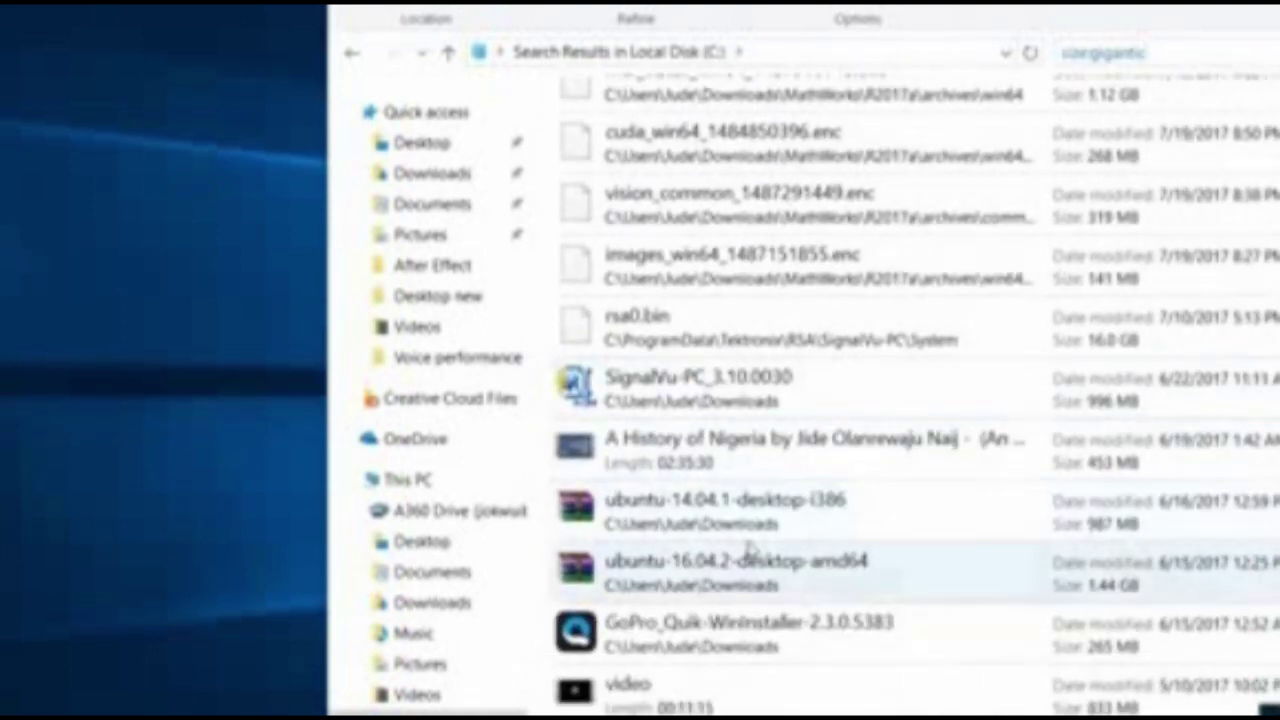
click(748, 535)
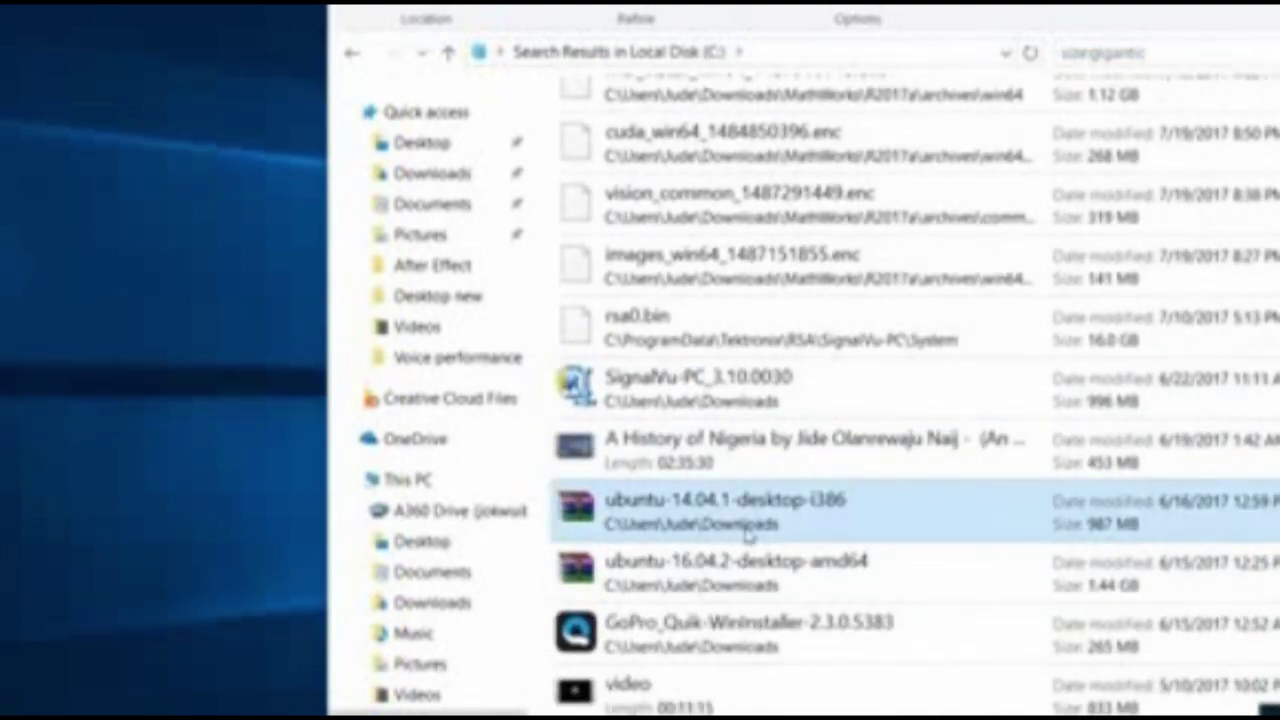